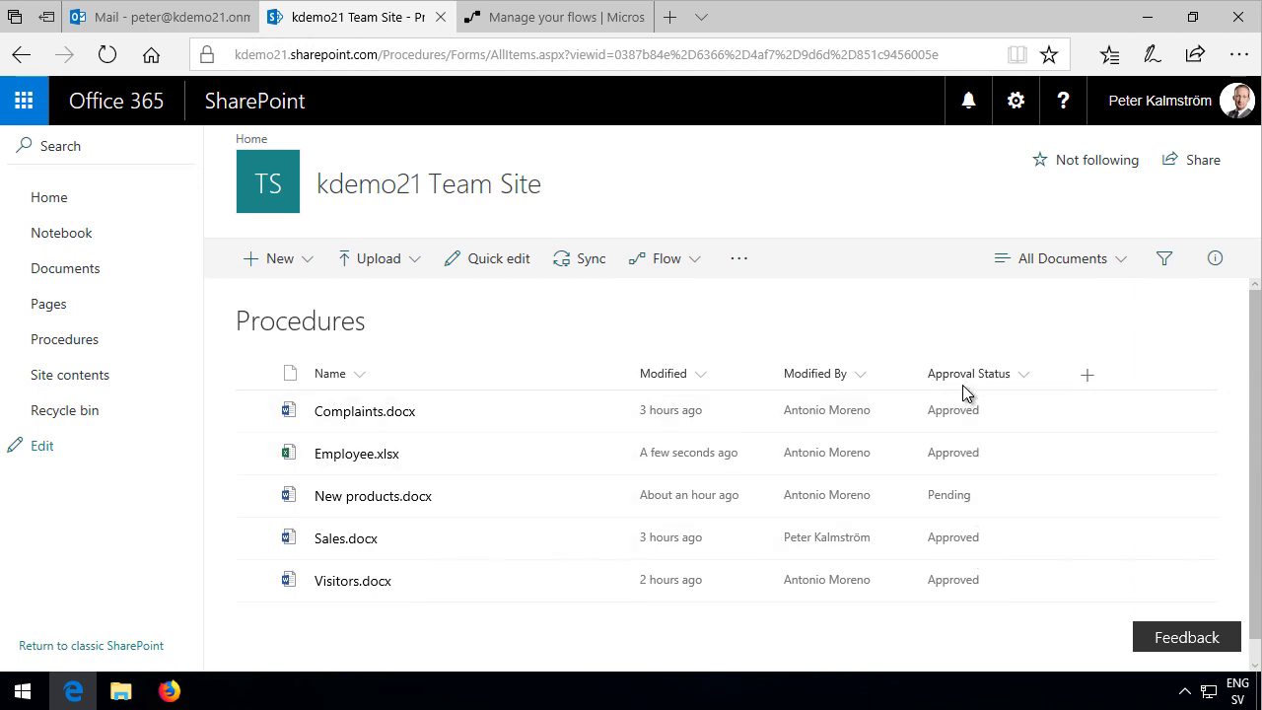
# Step: Turn off content approval in the Procedures library's versioning settings and save the change
pyautogui.click(1019, 105)
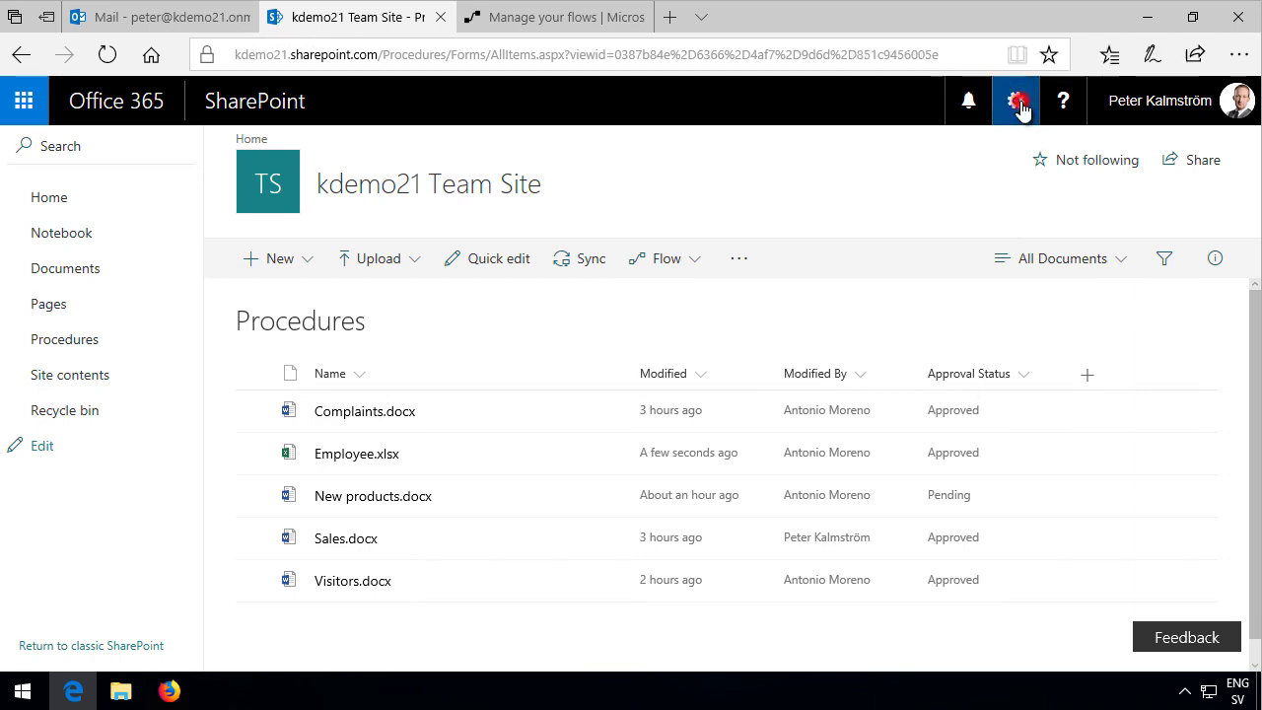
pyautogui.click(953, 342)
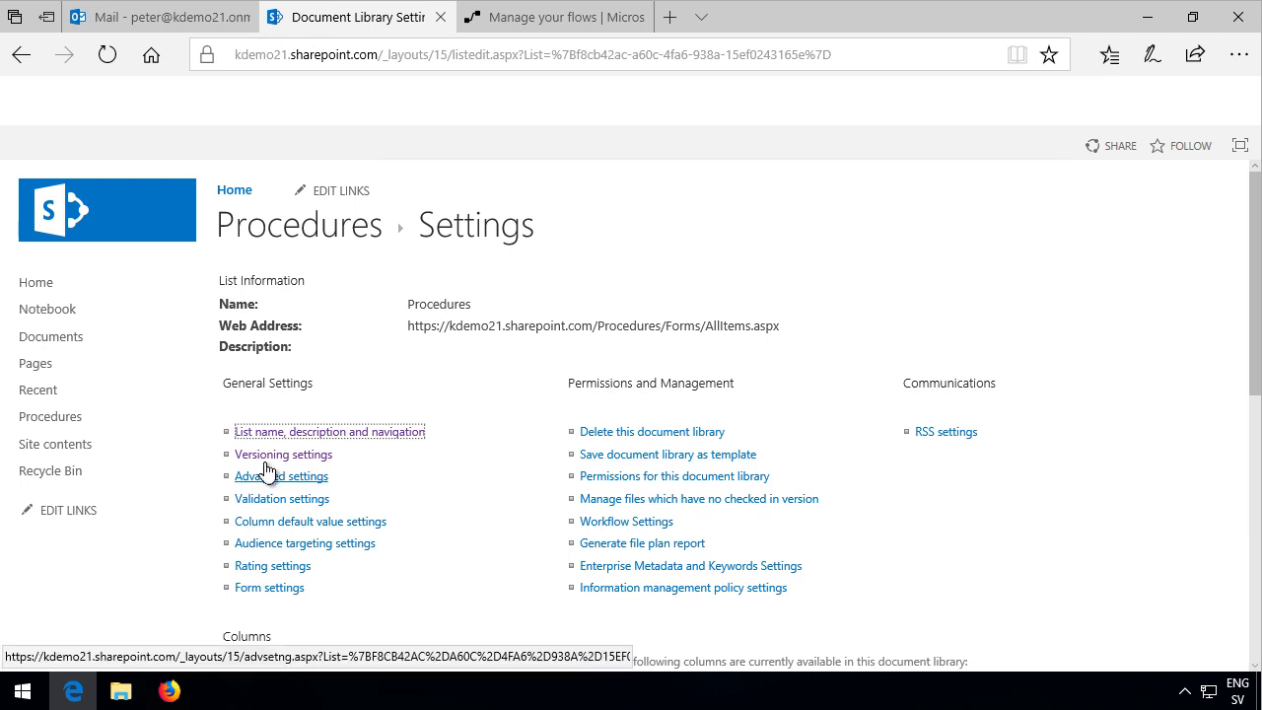
pyautogui.click(278, 455)
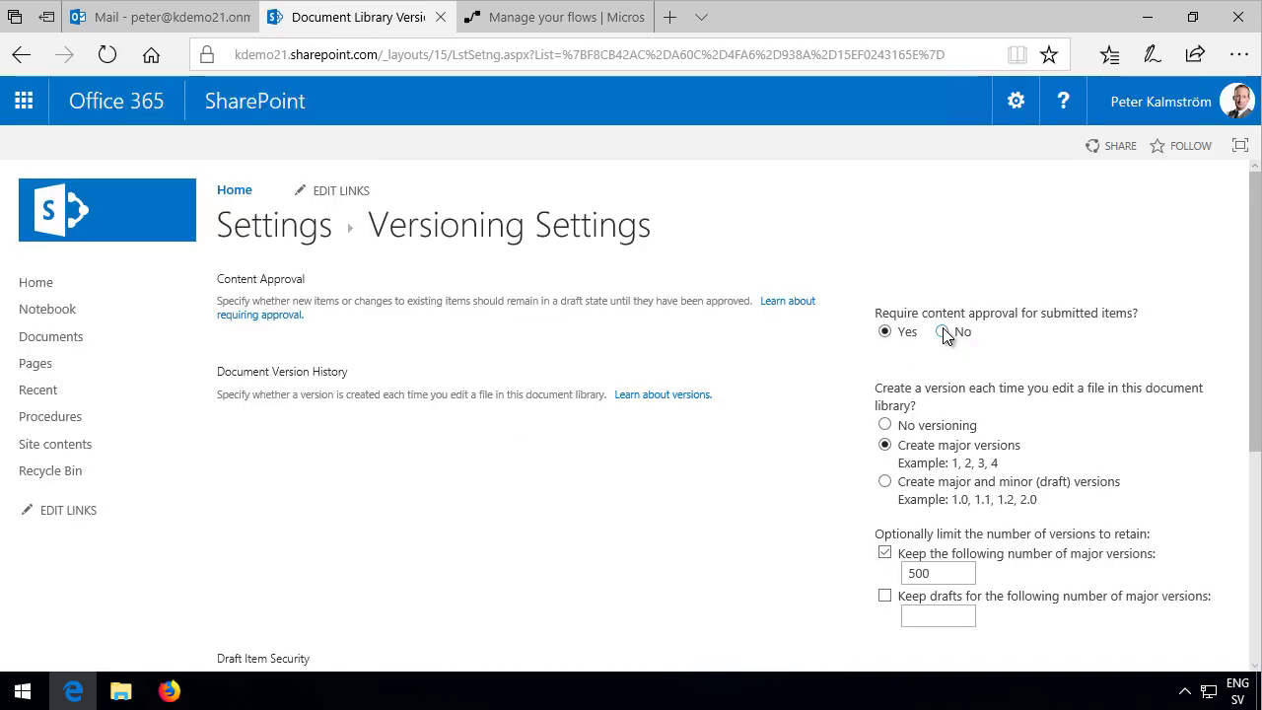
pyautogui.click(959, 332)
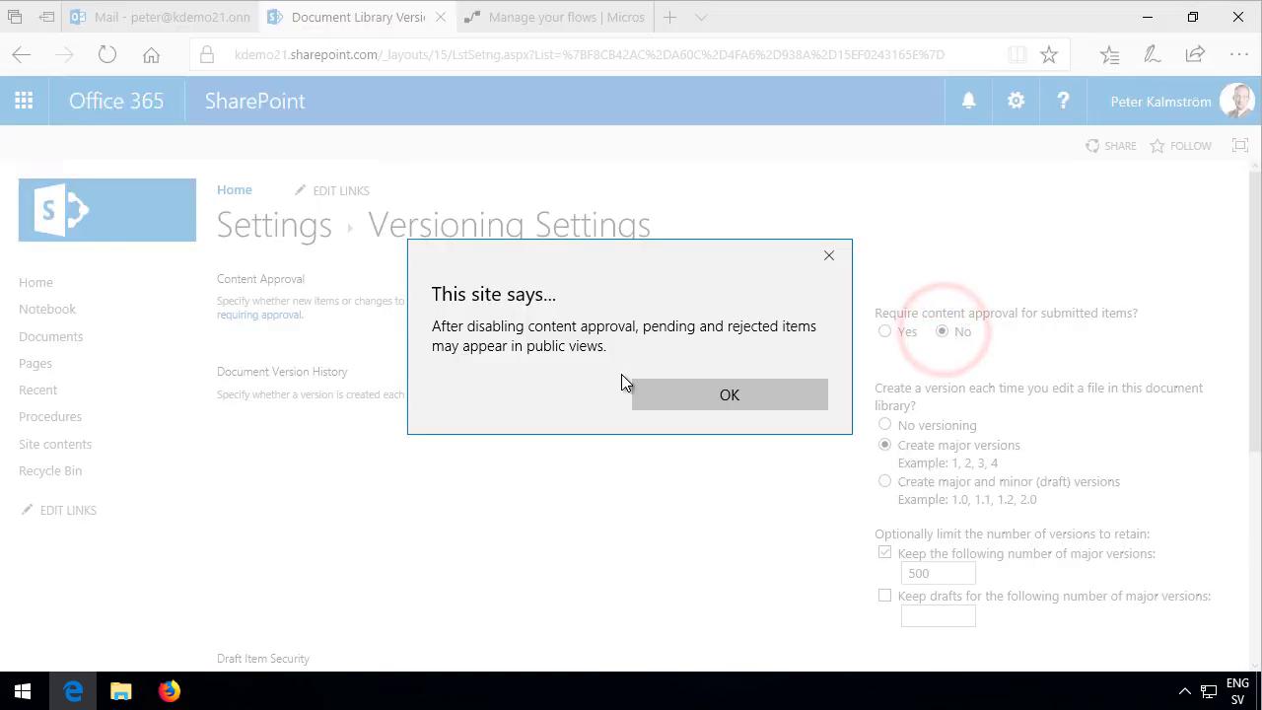
pyautogui.click(702, 394)
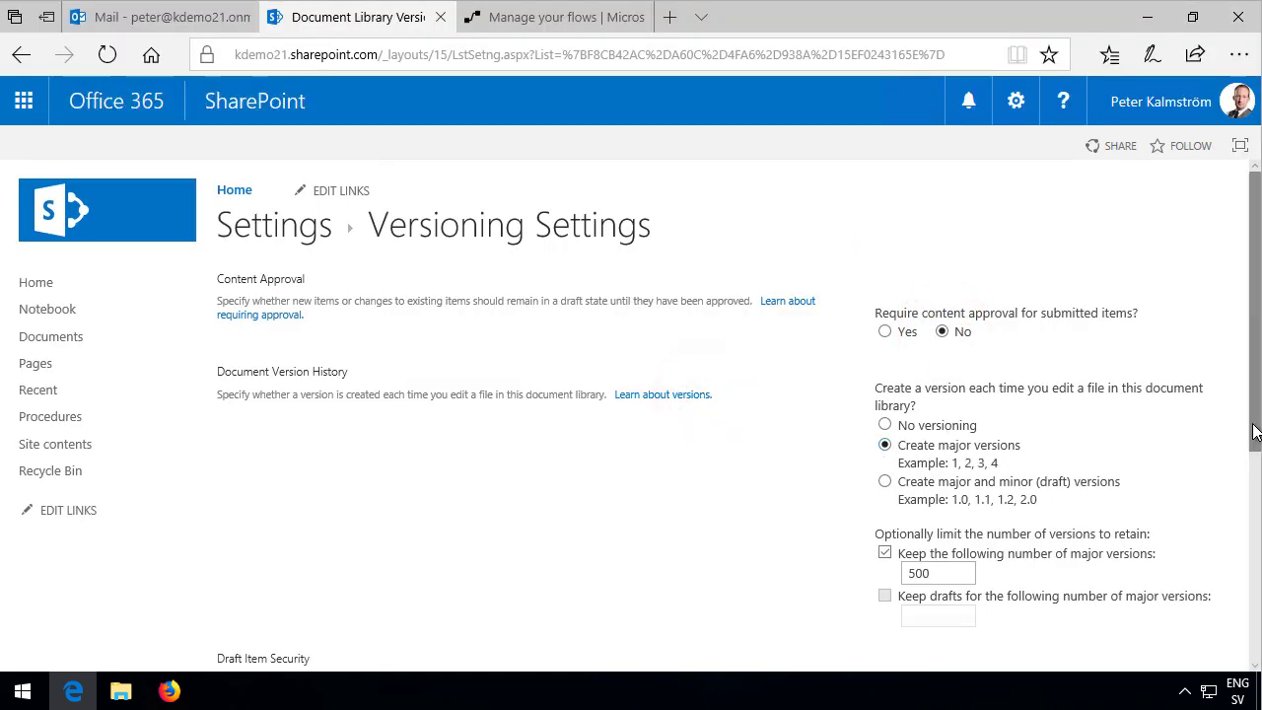
pyautogui.moveTo(1254, 428); pyautogui.dragTo(1254, 628)
pyautogui.click(1122, 577)
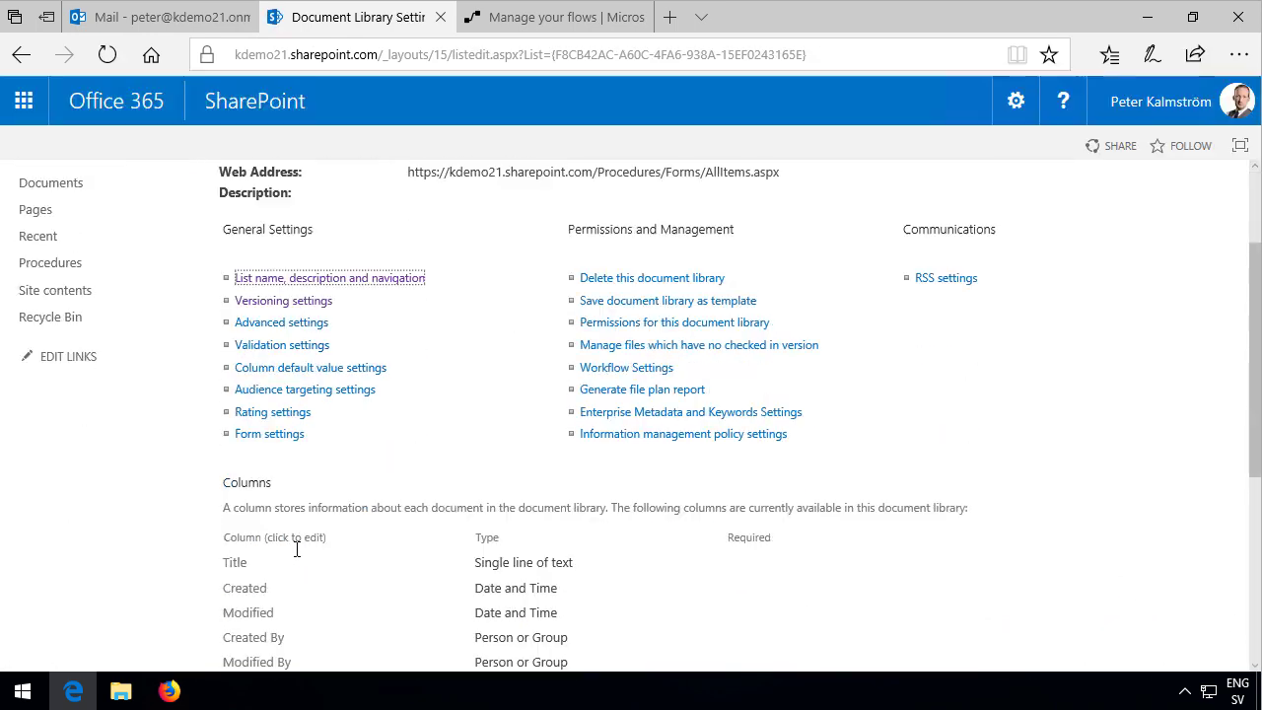
# Step: Start a Choice column named Procedure Approved, replacing the placeholder choices with Approved, Pending, Rejected
pyautogui.scroll(-1, 316, 493)
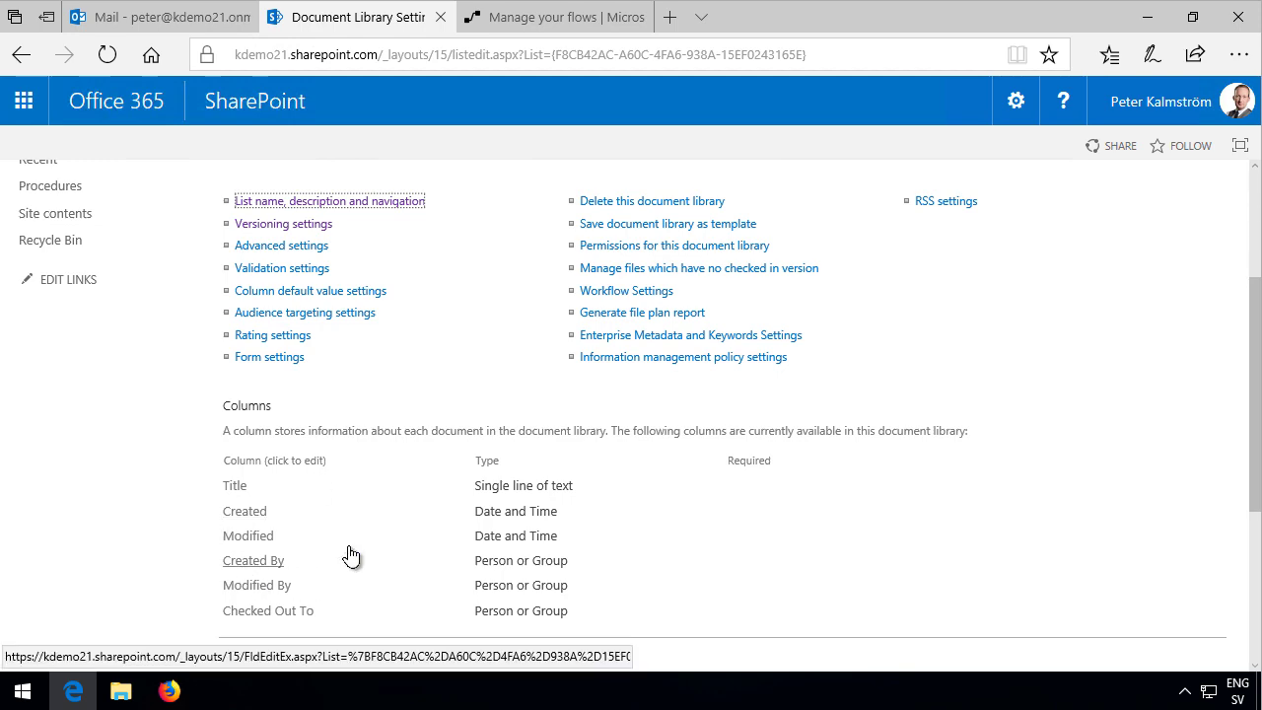
pyautogui.scroll(-2, 332, 555)
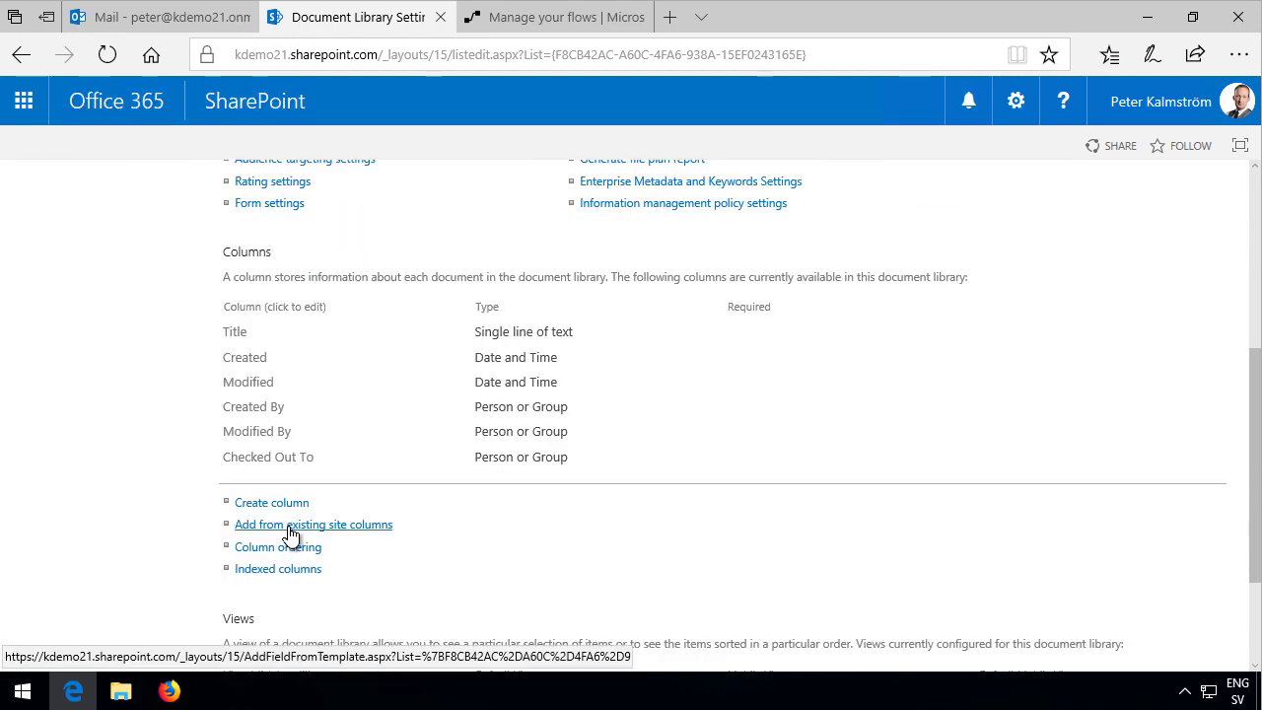
pyautogui.click(293, 504)
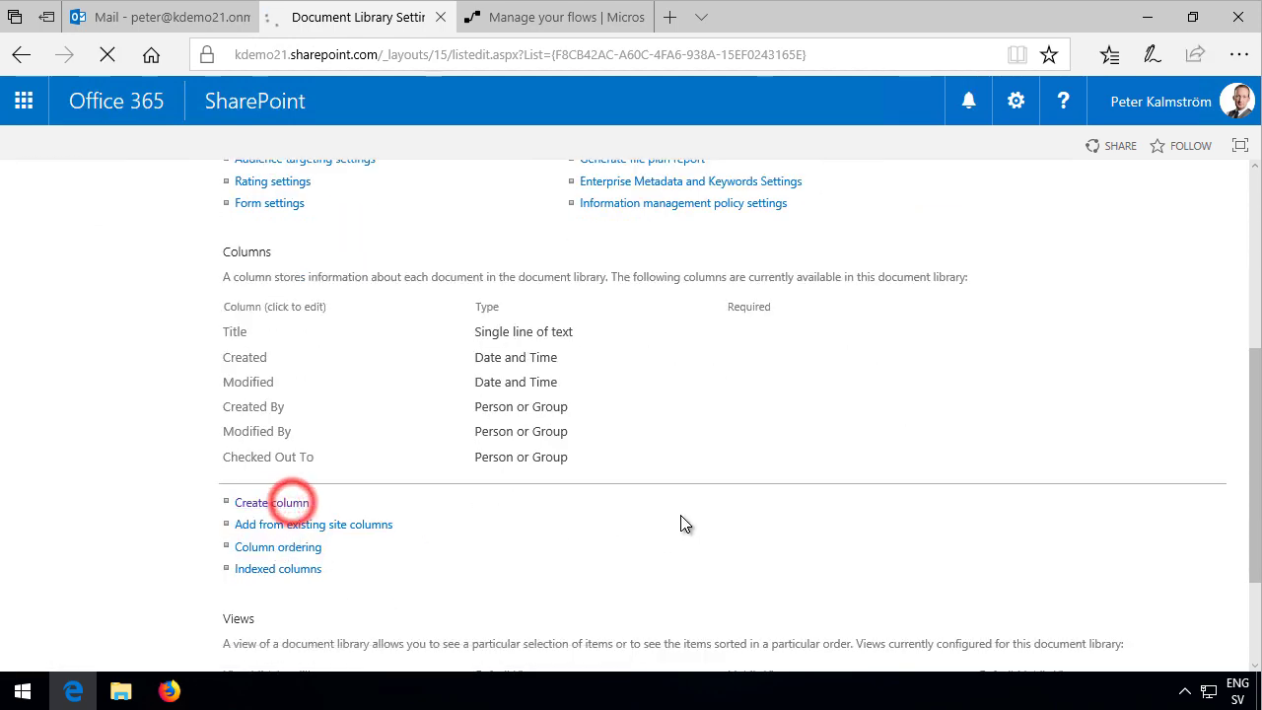
pyautogui.click(517, 303)
pyautogui.write('Procedure Approved')
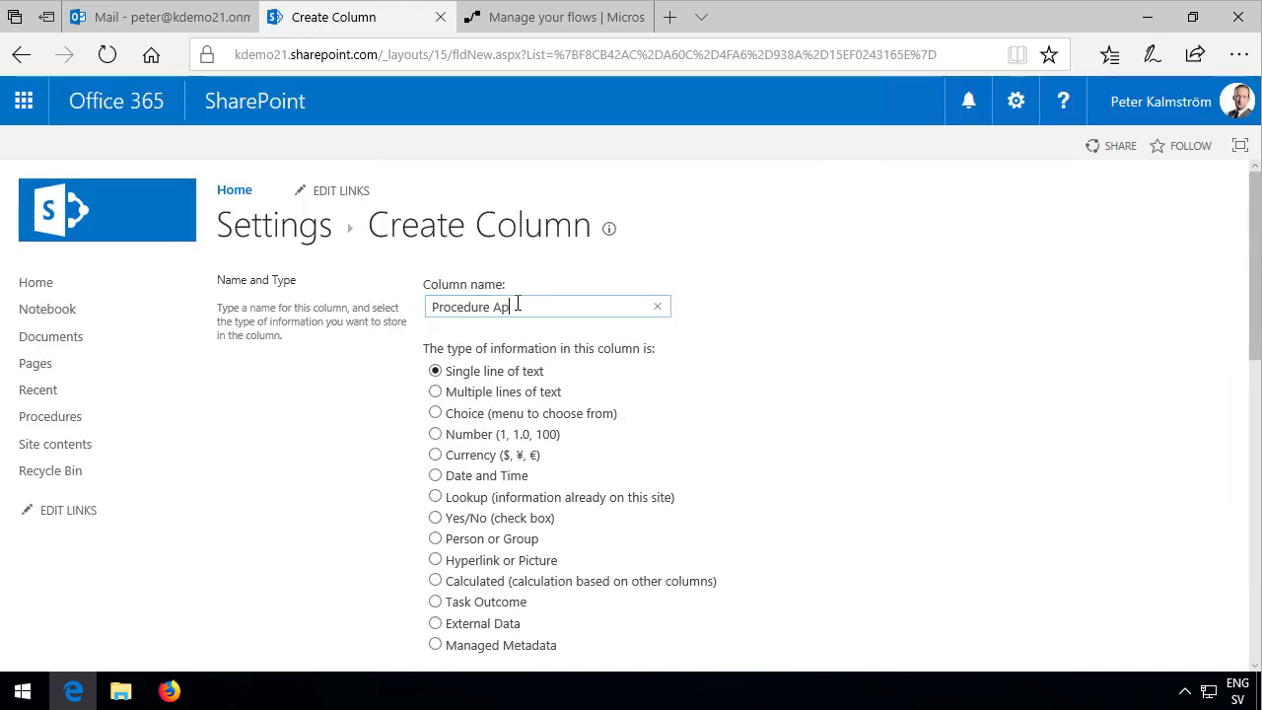
pyautogui.click(435, 413)
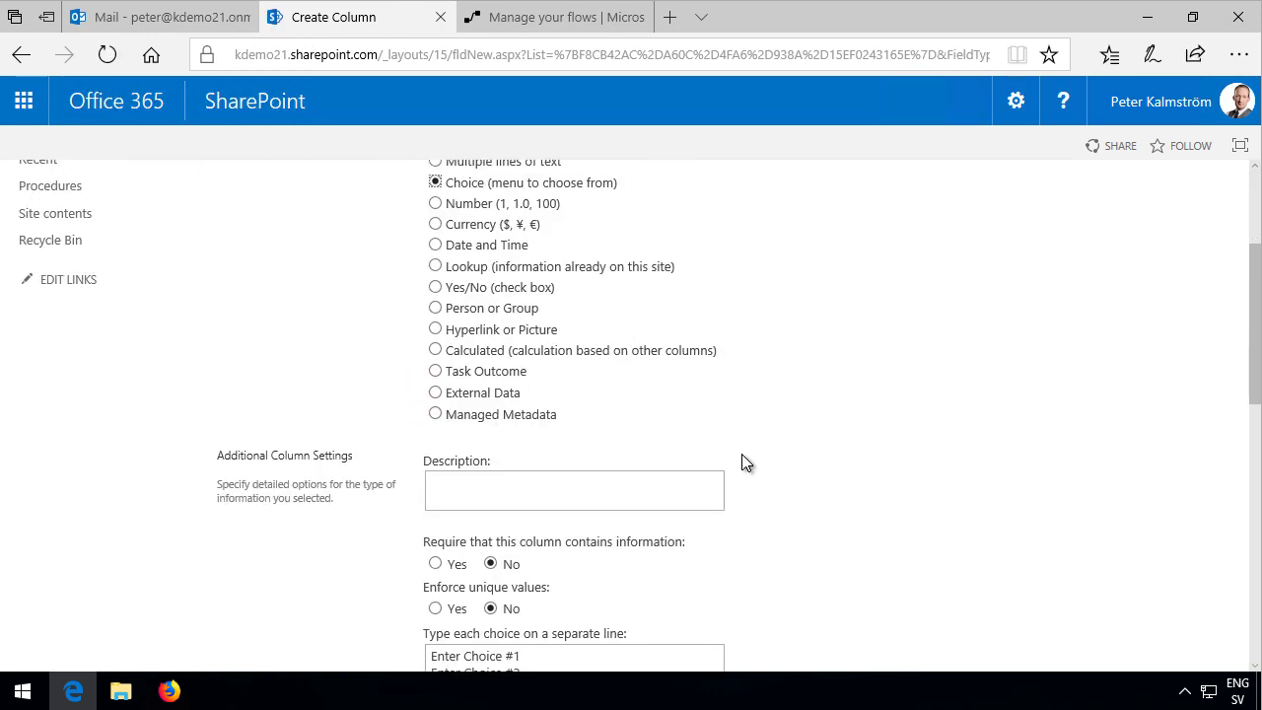
pyautogui.hotkey('shift', 'Down')
pyautogui.press('Delete')
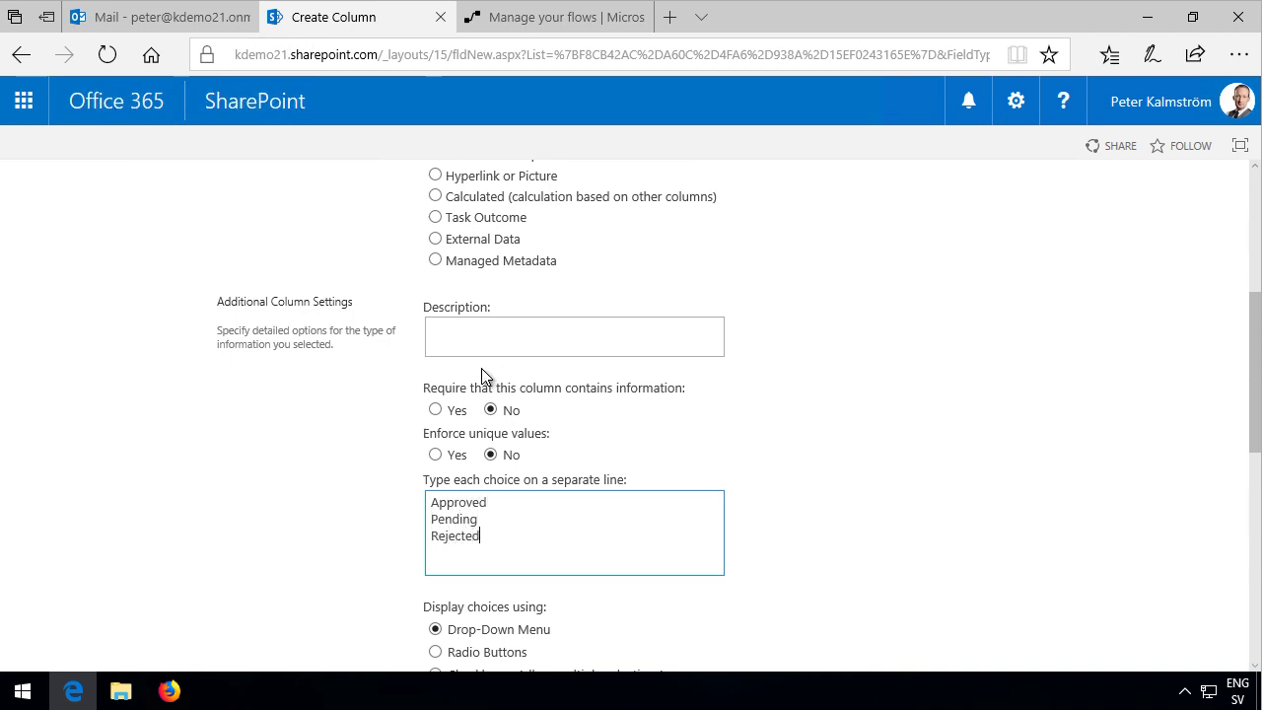
# Step: Set the column's default value to Pending and create the column
pyautogui.scroll(-3, 847, 586)
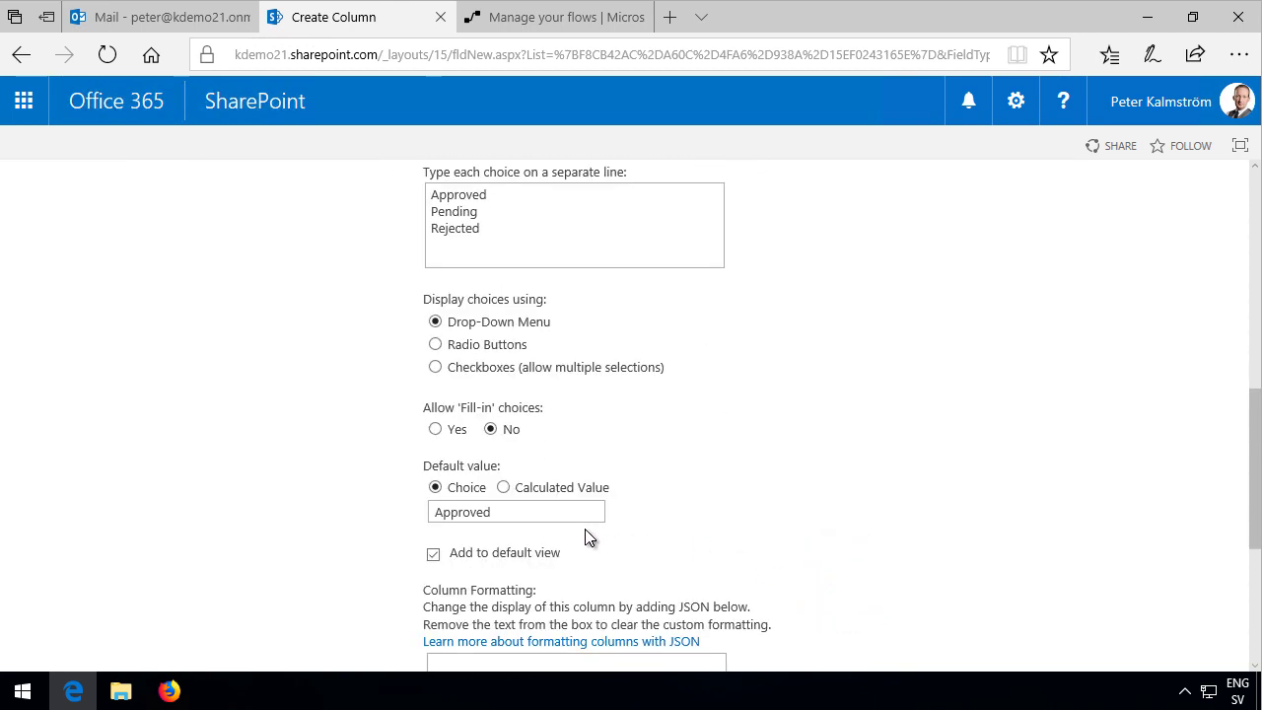
pyautogui.click(529, 512)
pyautogui.hotkey('ctrl', 'a')
pyautogui.write('P')
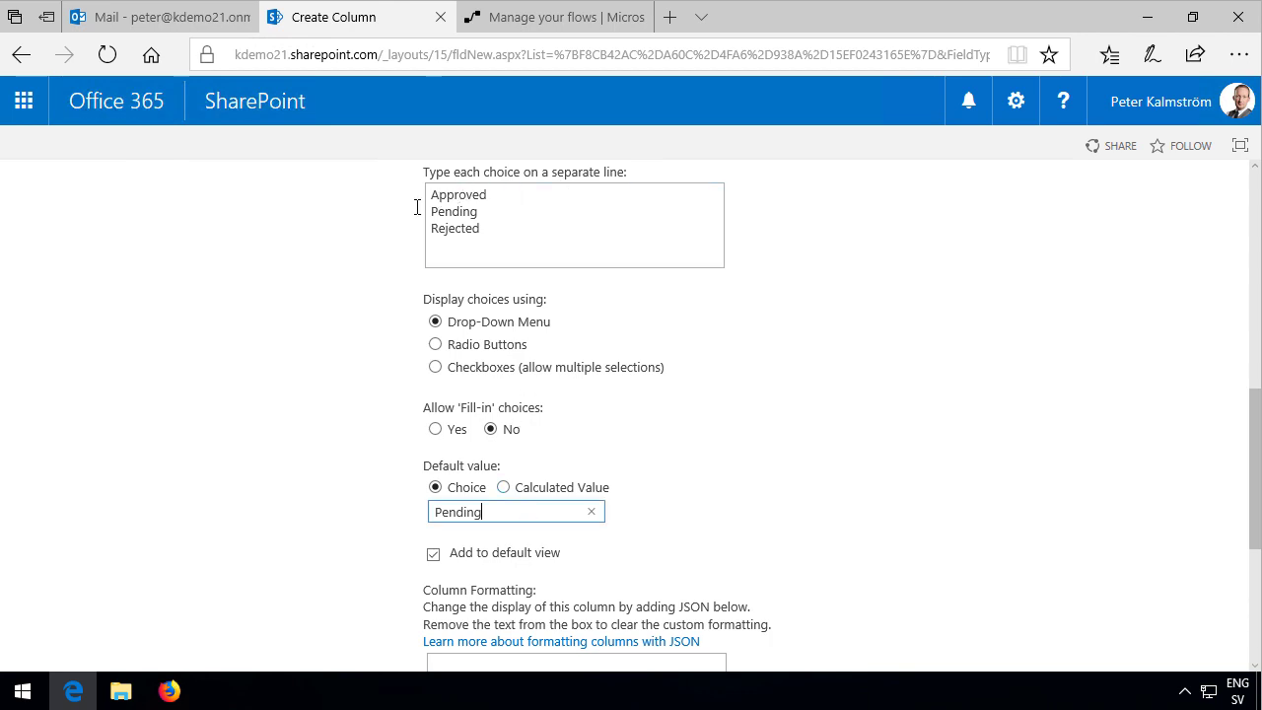
pyautogui.click(797, 470)
pyautogui.scroll(-3, 876, 558)
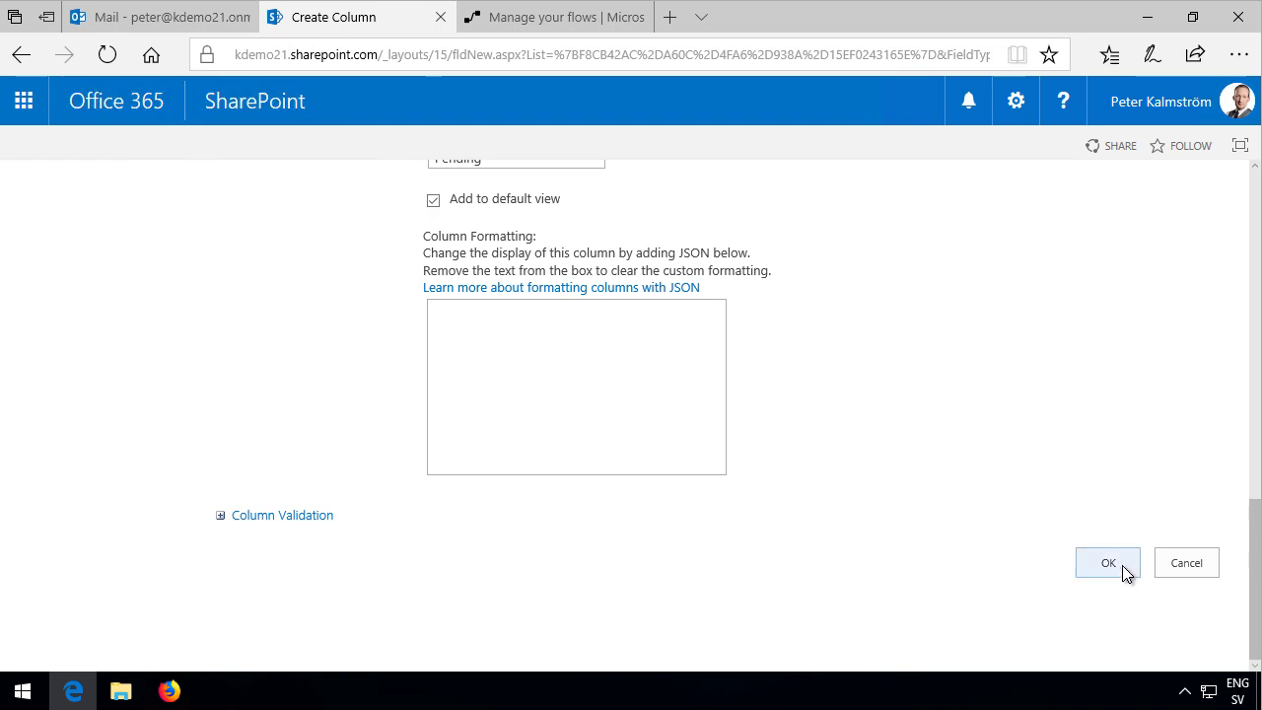
pyautogui.click(1112, 562)
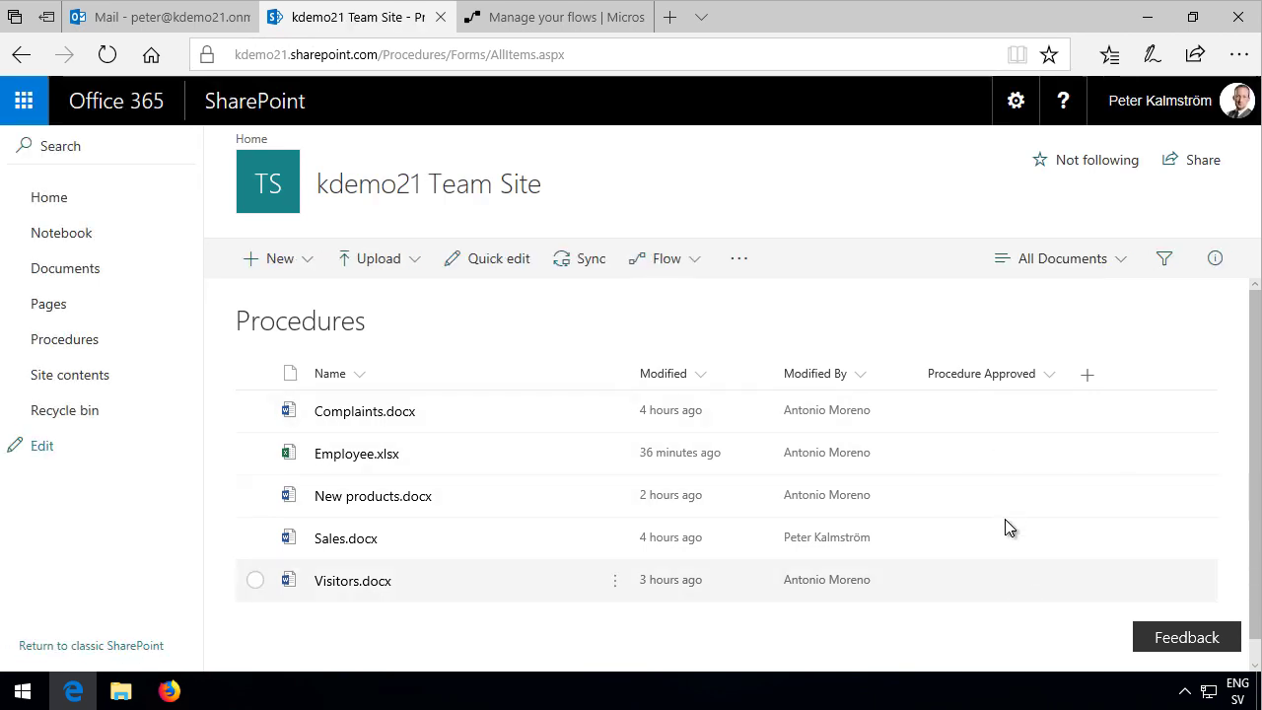
# Step: In quick edit, set Complaints to Approved, fill Approved down through Visitors, and save
pyautogui.click(493, 259)
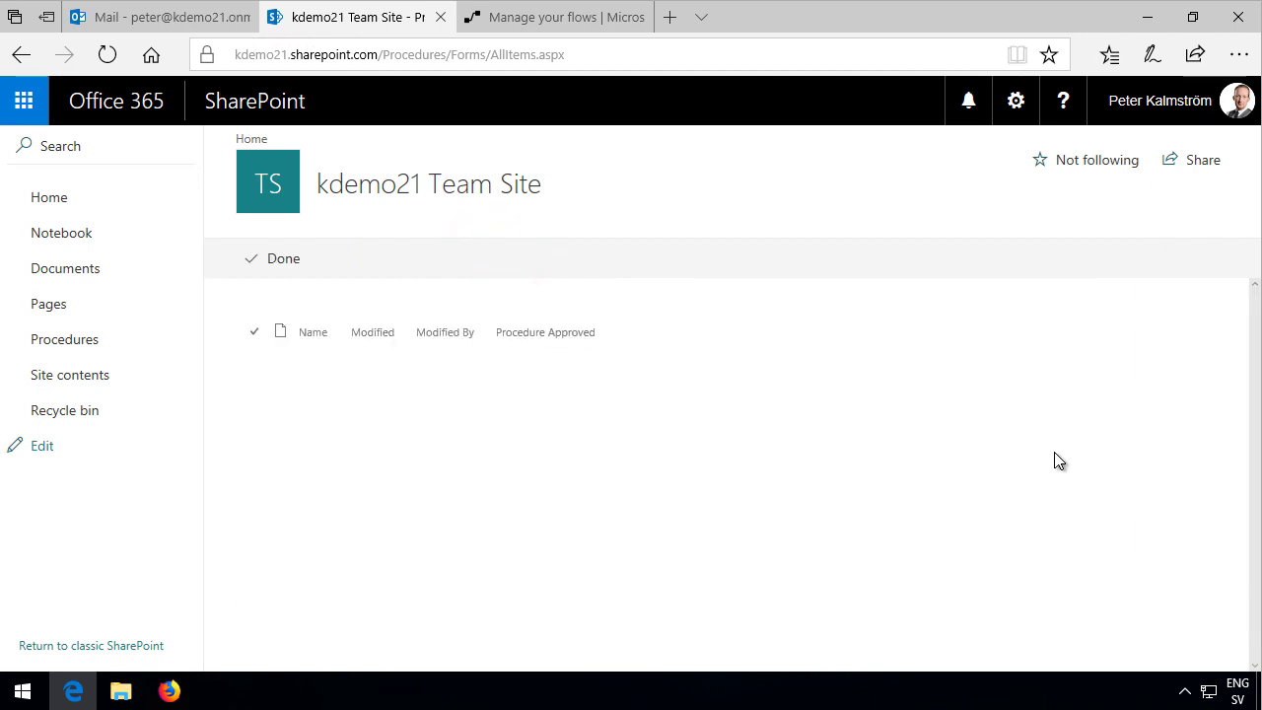
pyautogui.click(873, 377)
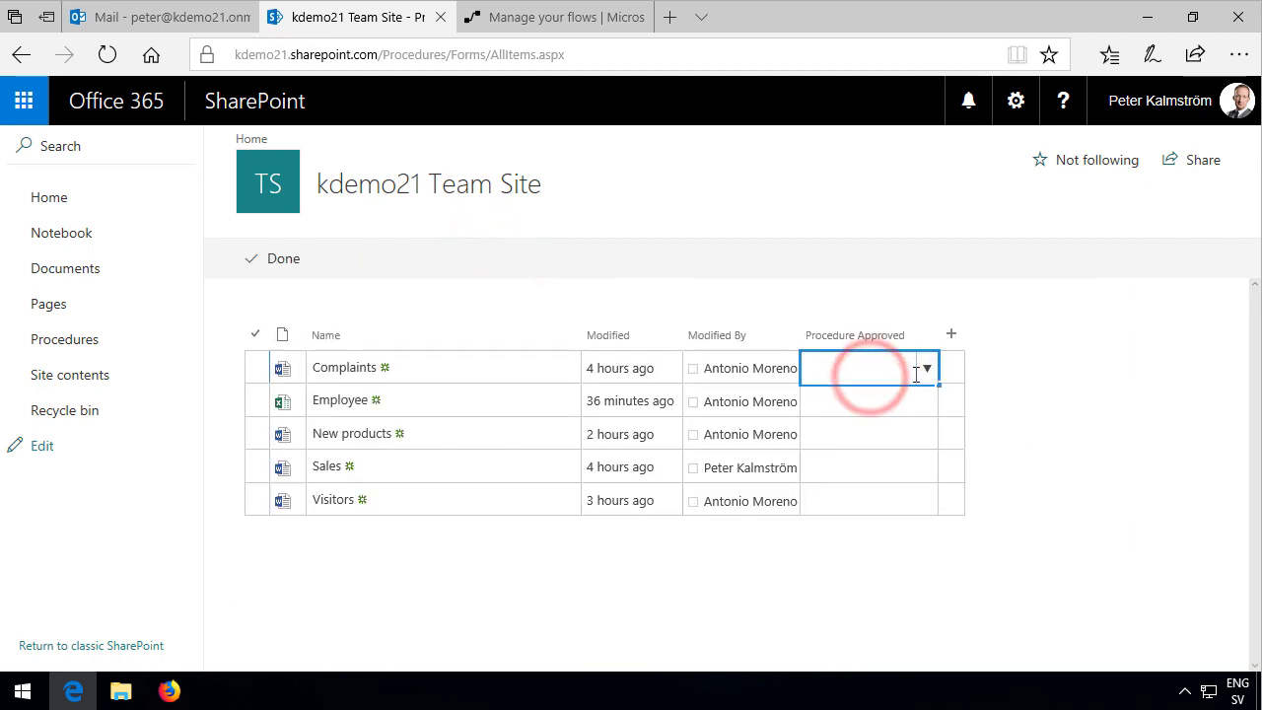
pyautogui.click(926, 369)
pyautogui.click(888, 396)
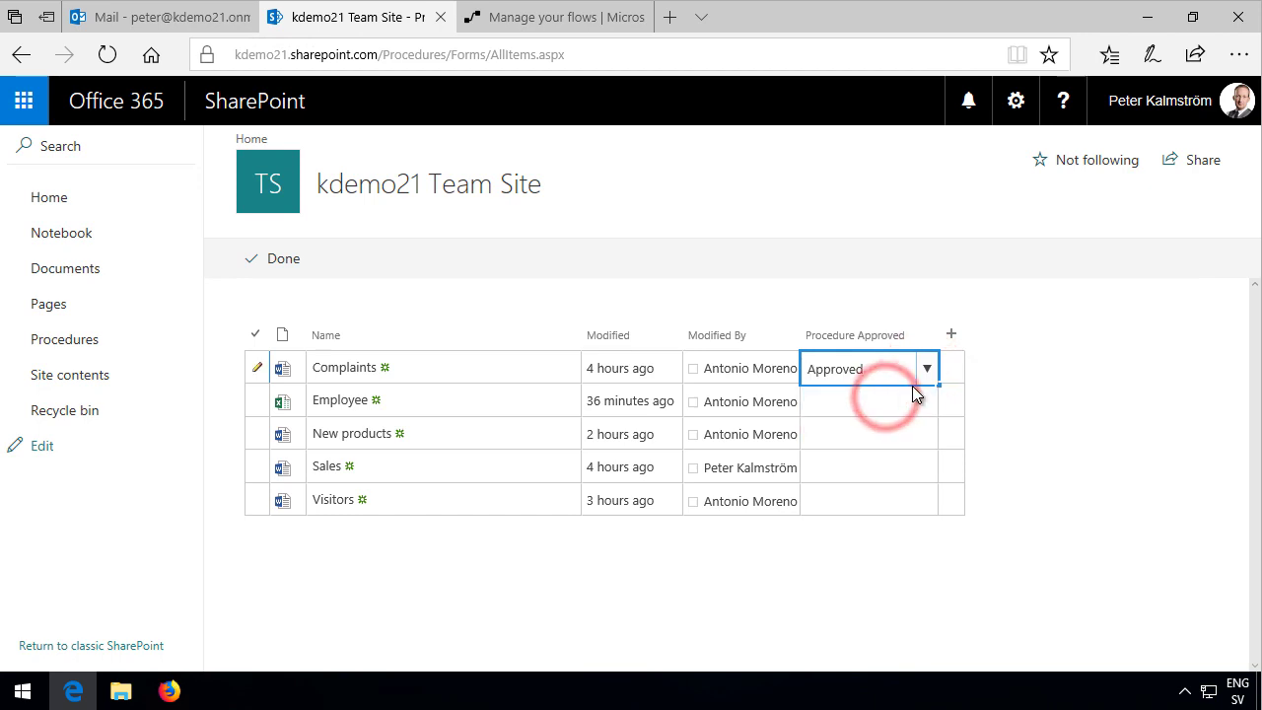
pyautogui.moveTo(938, 386); pyautogui.dragTo(952, 498)
pyautogui.click(278, 261)
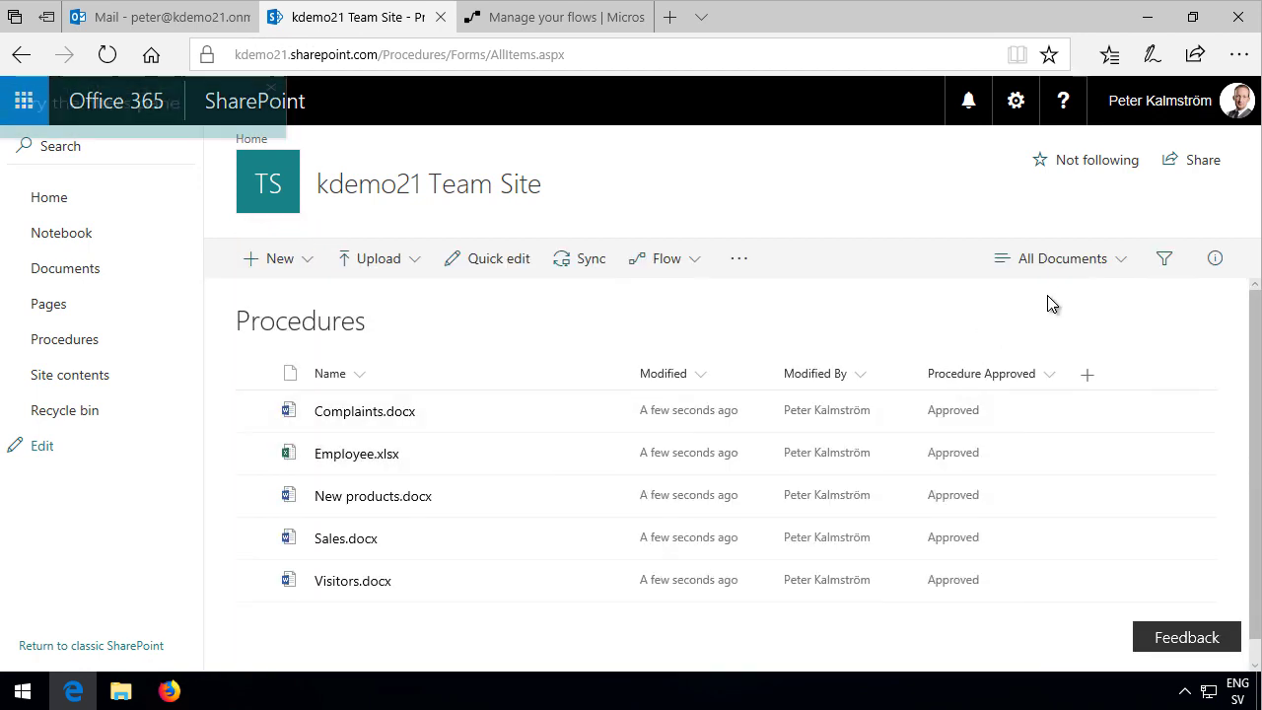
# Step: Edit the All Documents view to filter on Procedure Approved is equal to Approved, and save it
pyautogui.click(1121, 261)
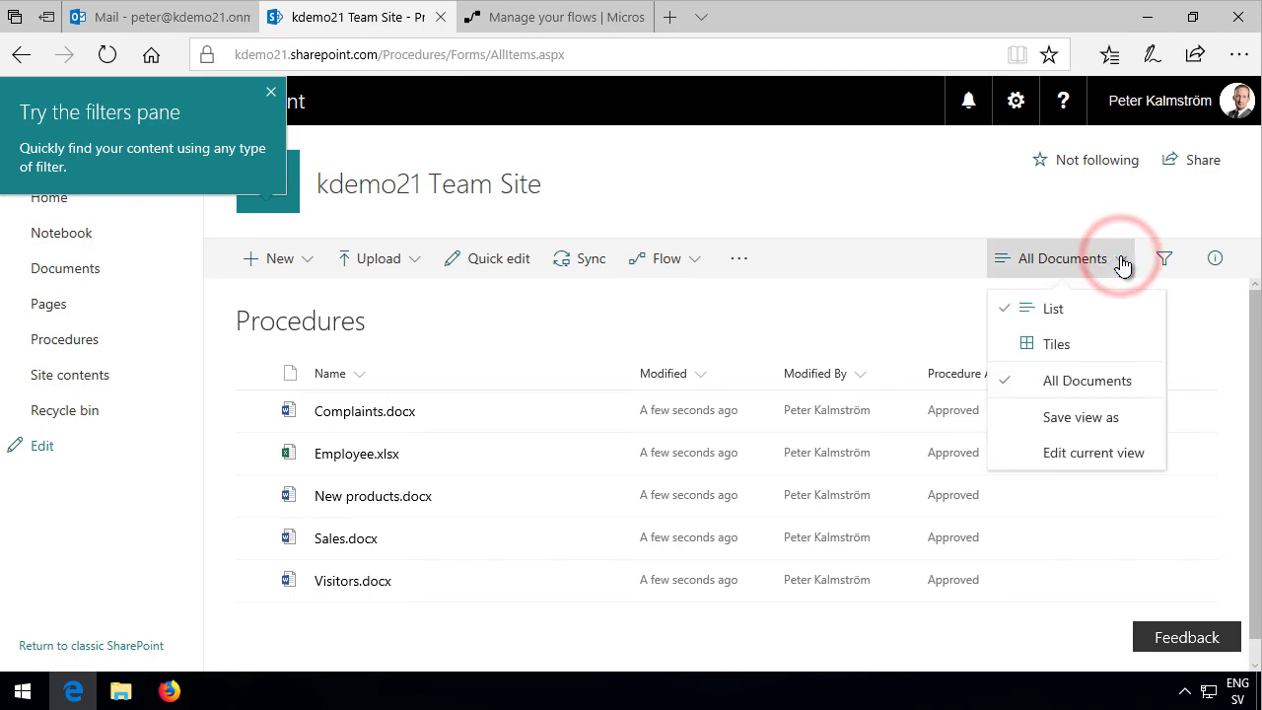
pyautogui.click(1068, 456)
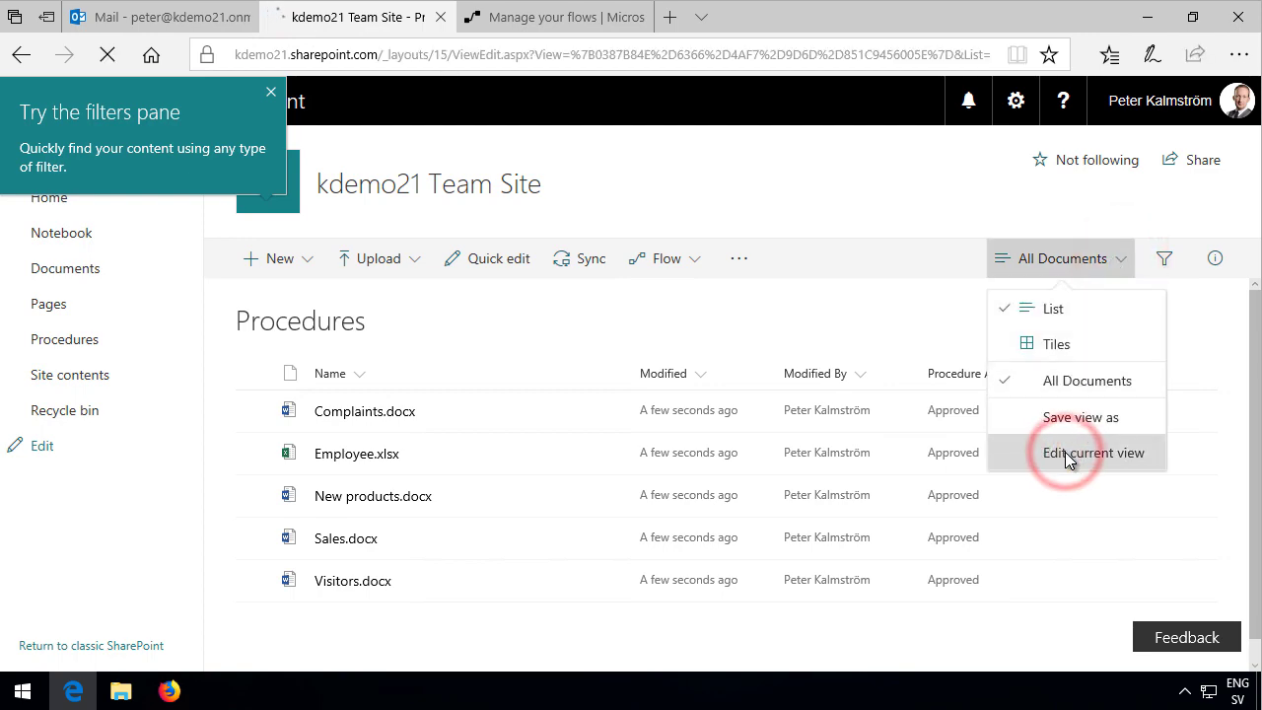
pyautogui.scroll(-15, 862, 538)
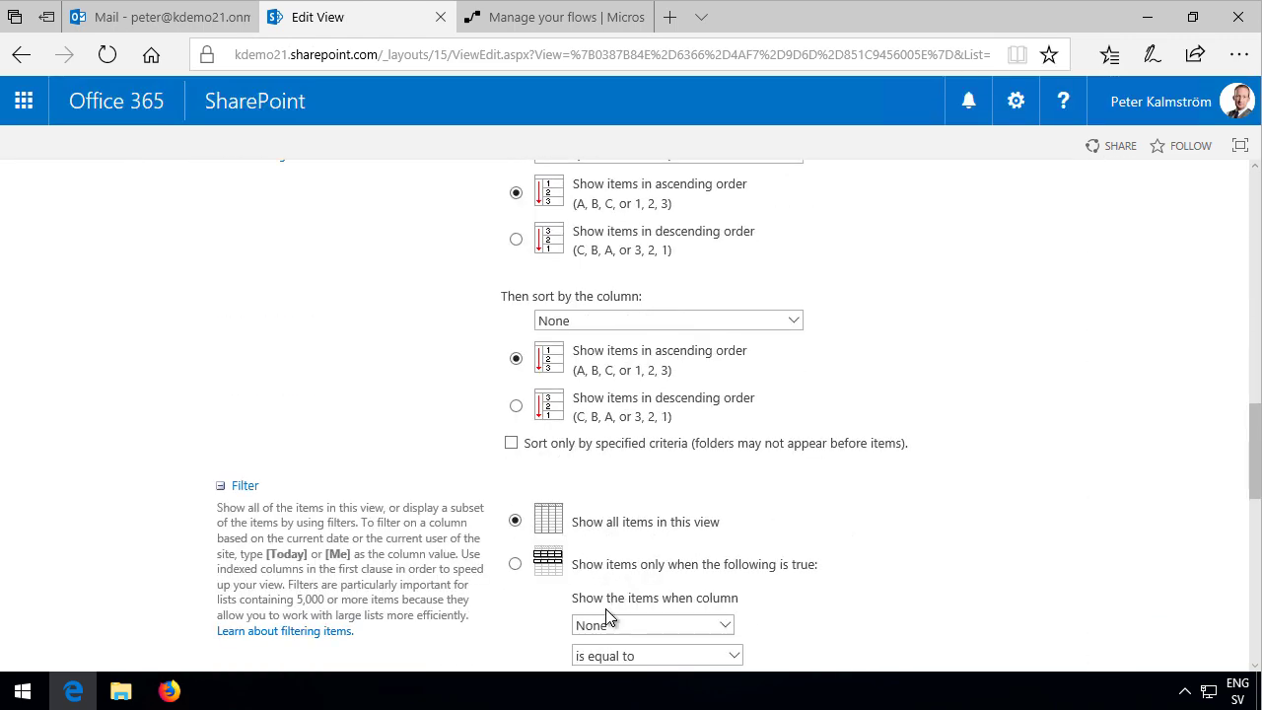
pyautogui.click(661, 626)
pyautogui.click(655, 600)
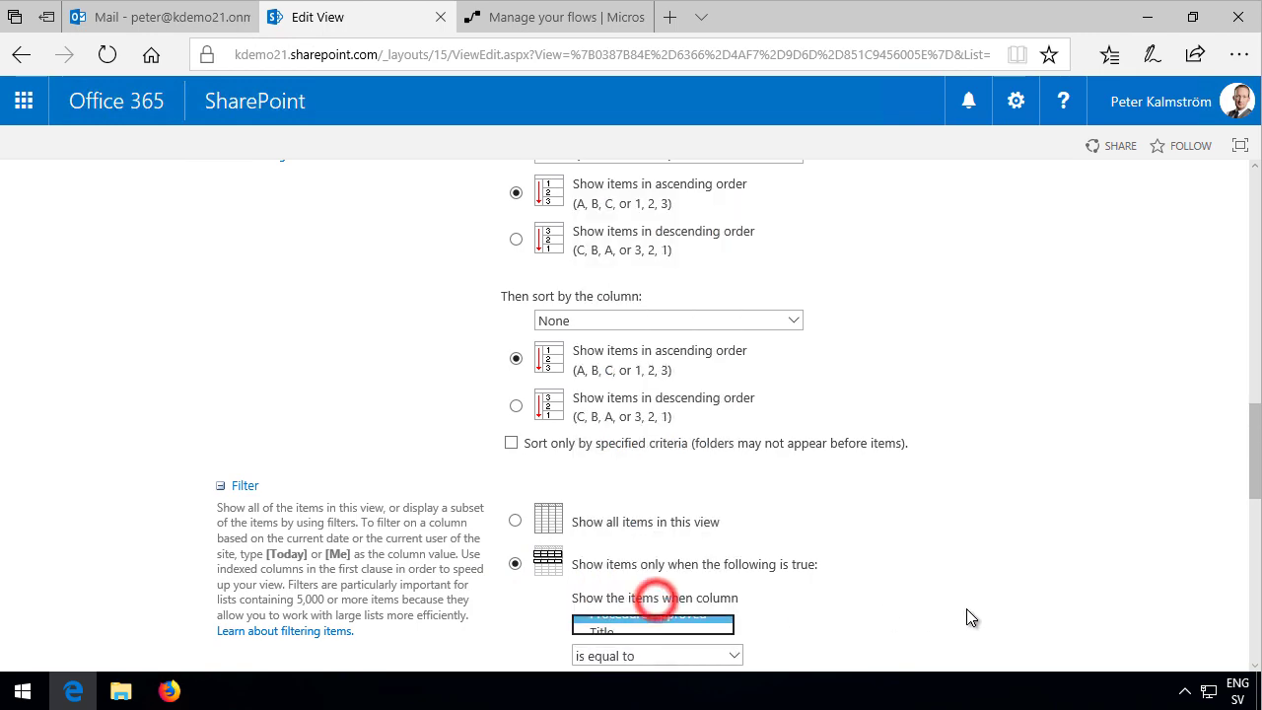
pyautogui.scroll(-2, 655, 600)
pyautogui.click(621, 533)
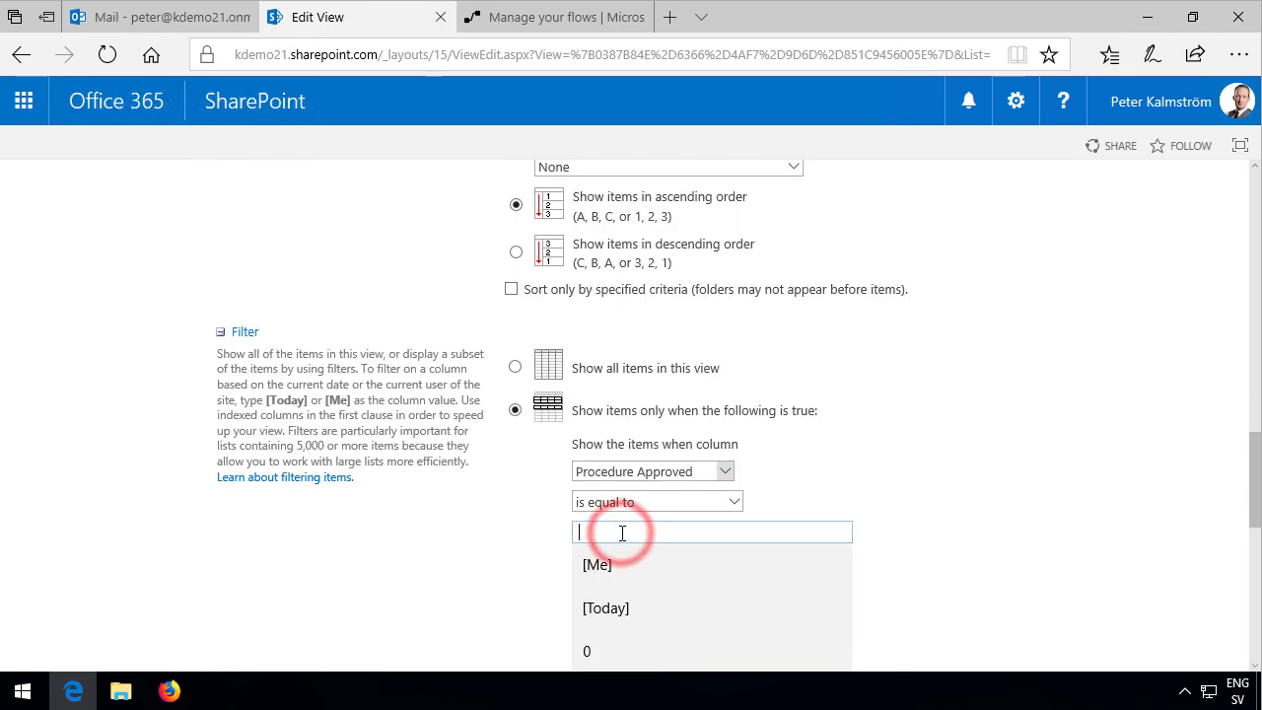
pyautogui.write('Approved')
pyautogui.scroll(-7, 966, 522)
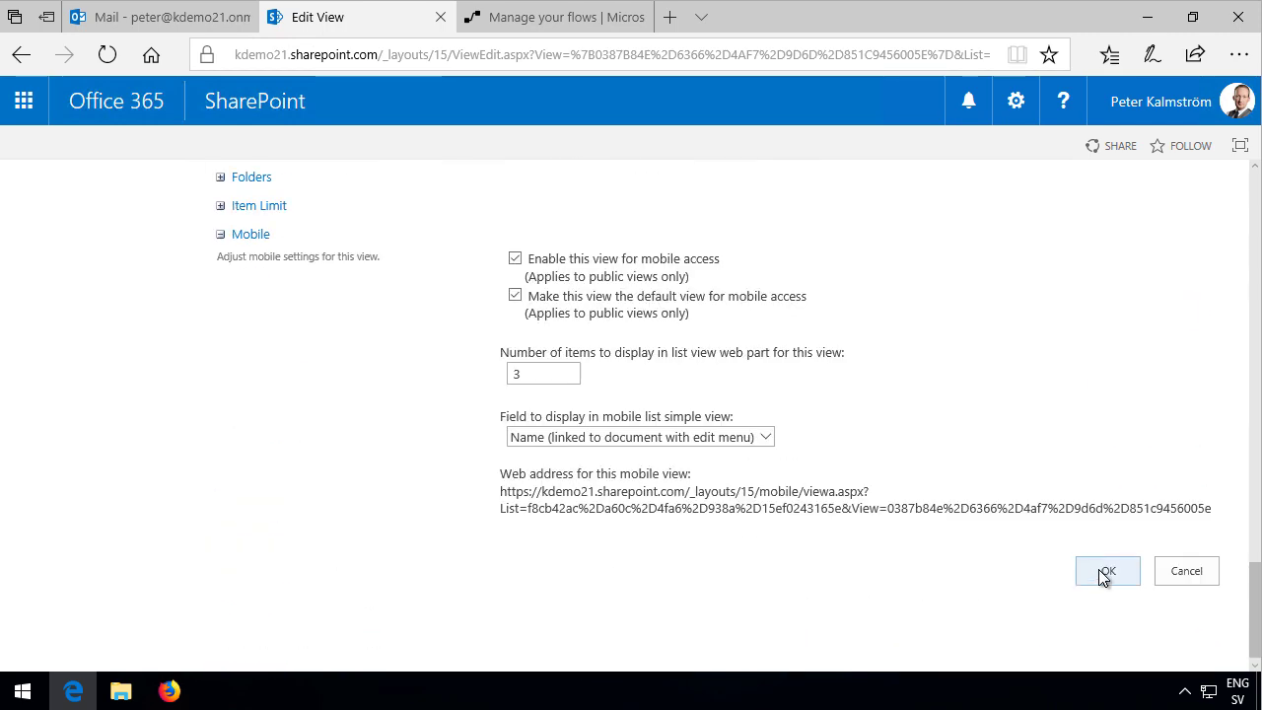
pyautogui.click(1101, 571)
pyautogui.click(1123, 262)
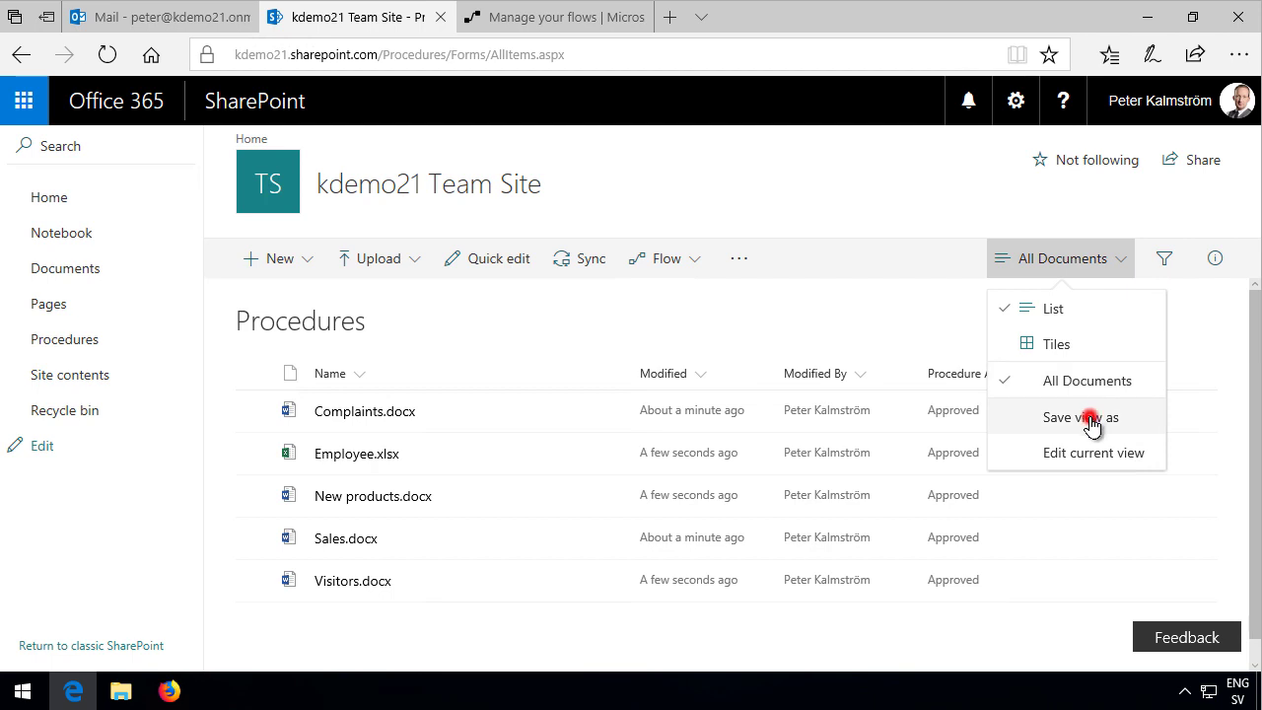
# Step: Save the view as a public view named 'All Documents - including non-approved'
pyautogui.click(1089, 419)
pyautogui.click(613, 401)
pyautogui.write('- includ')
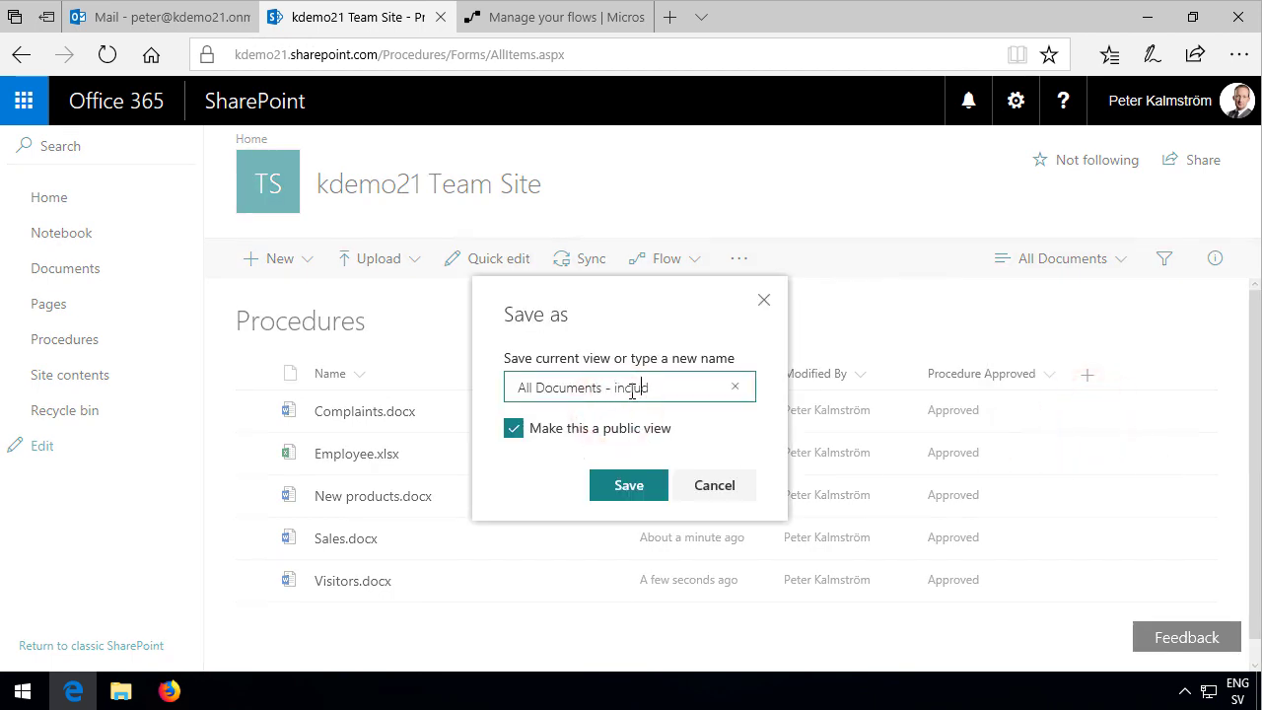
pyautogui.write('ing non-approved')
pyautogui.click(629, 488)
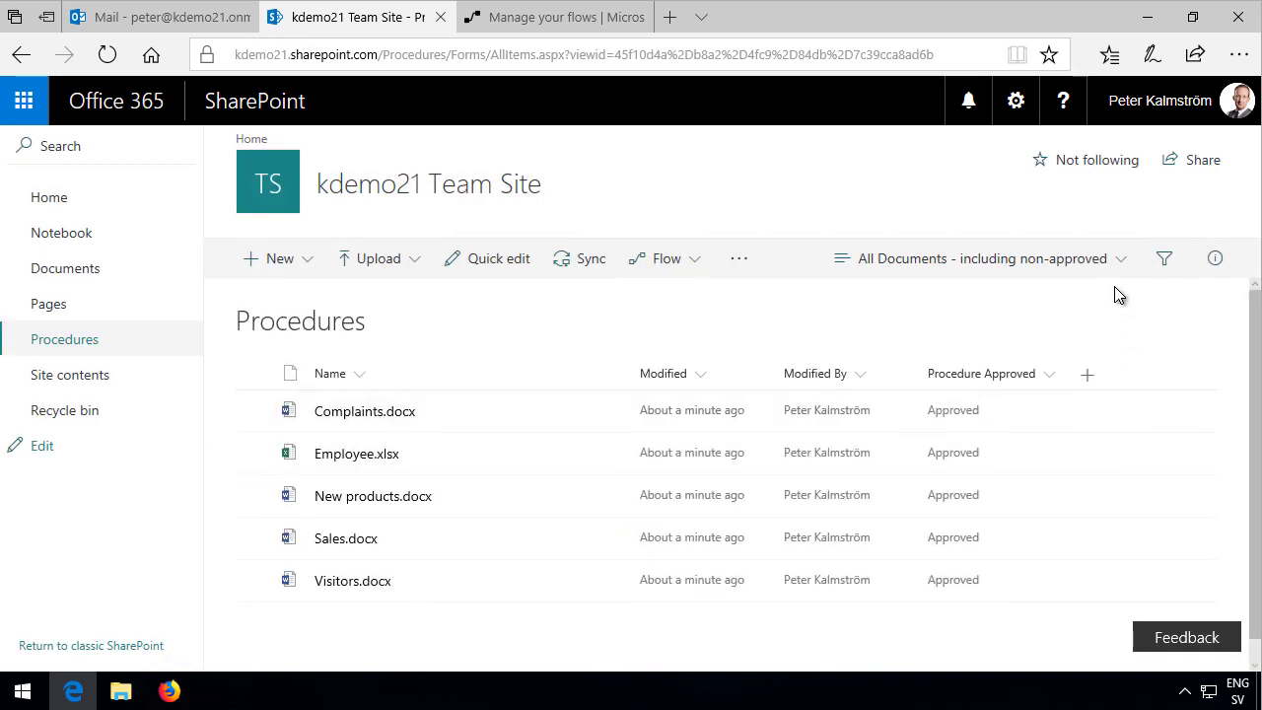
# Step: Open the current view's settings and scroll through them to review
pyautogui.click(1125, 261)
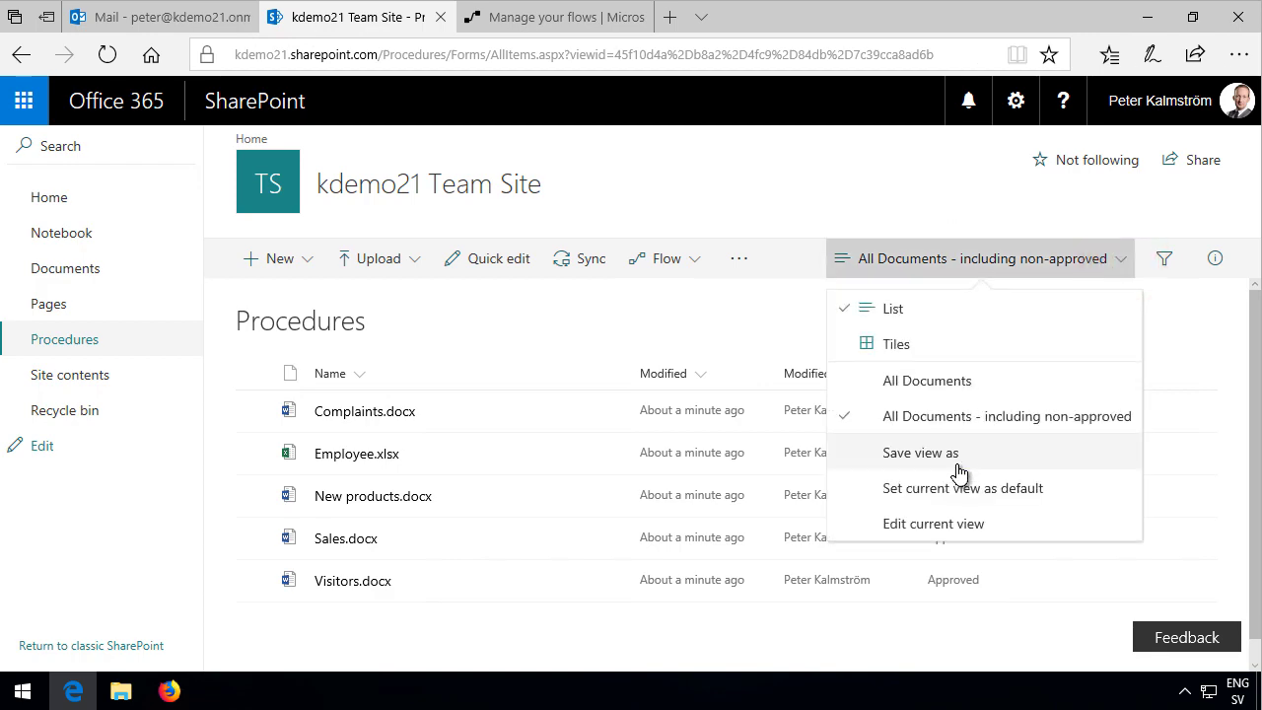
pyautogui.click(936, 522)
pyautogui.scroll(-15, 874, 533)
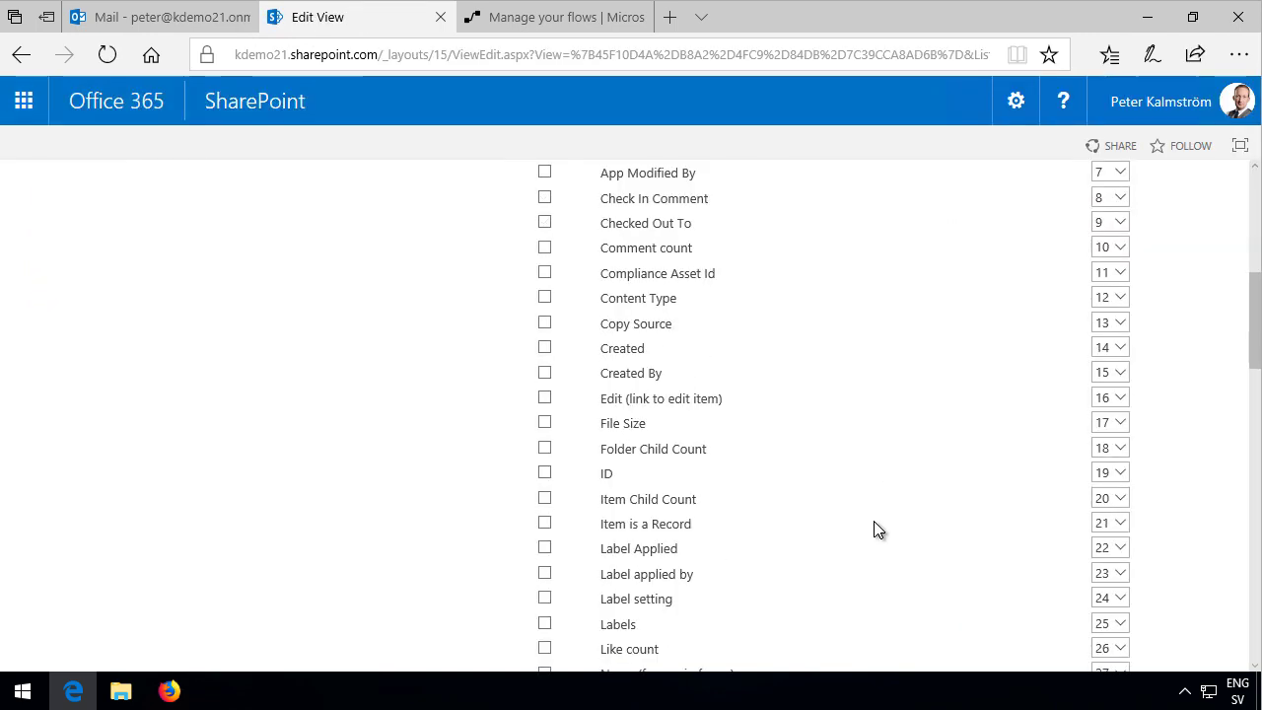
pyautogui.scroll(-2, 871, 554)
pyautogui.scroll(2, 848, 550)
pyautogui.scroll(15, 901, 490)
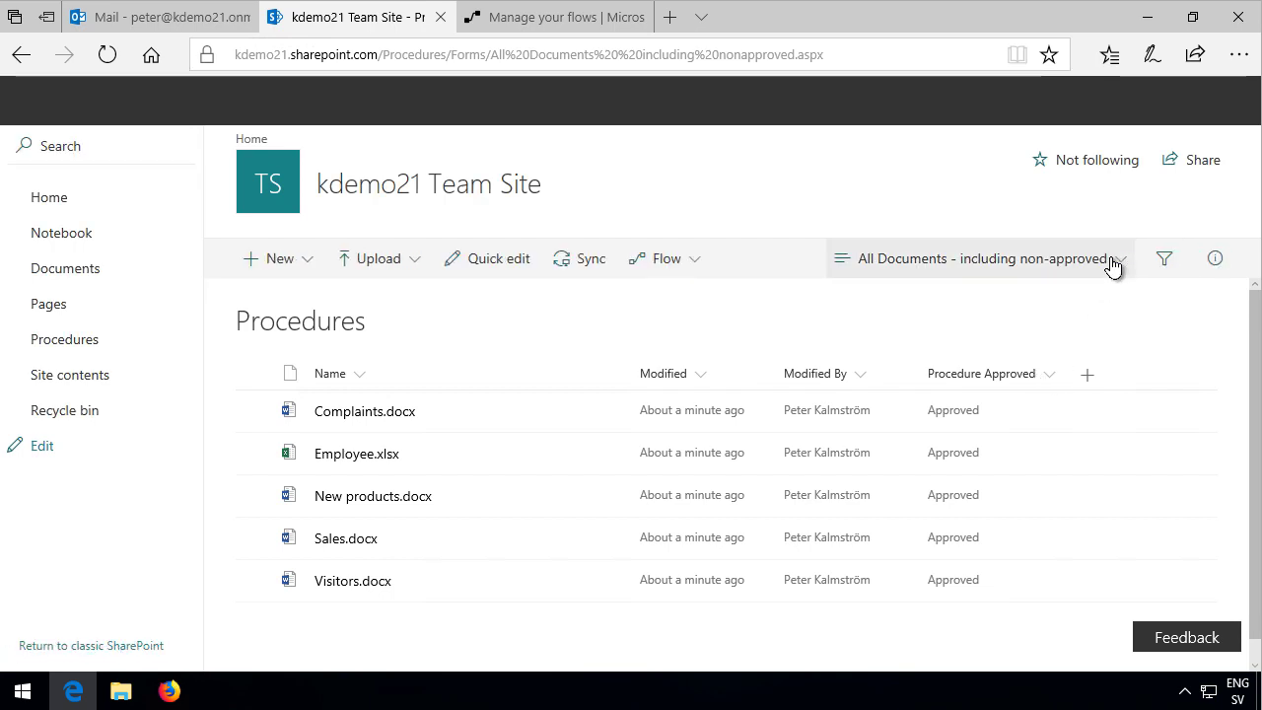
# Step: Switch the Procedures library back to the All Documents view
pyautogui.click(1125, 262)
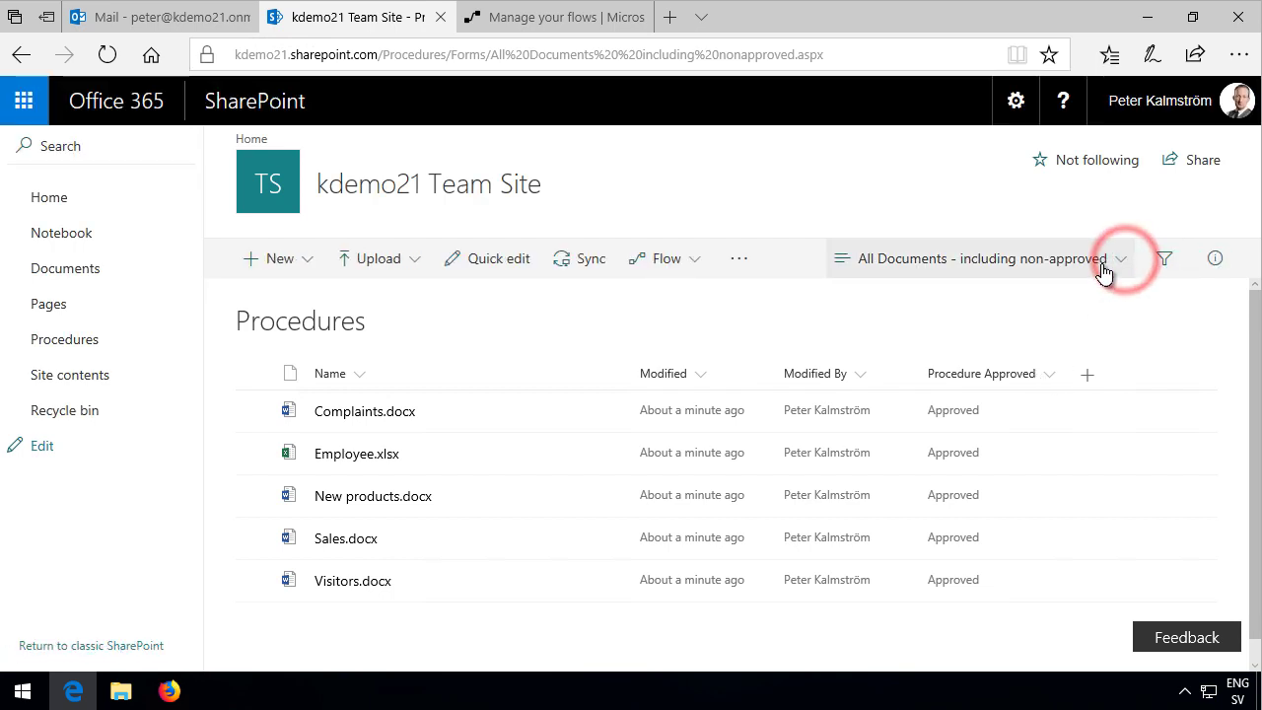
pyautogui.click(1116, 262)
pyautogui.click(1120, 261)
pyautogui.click(927, 383)
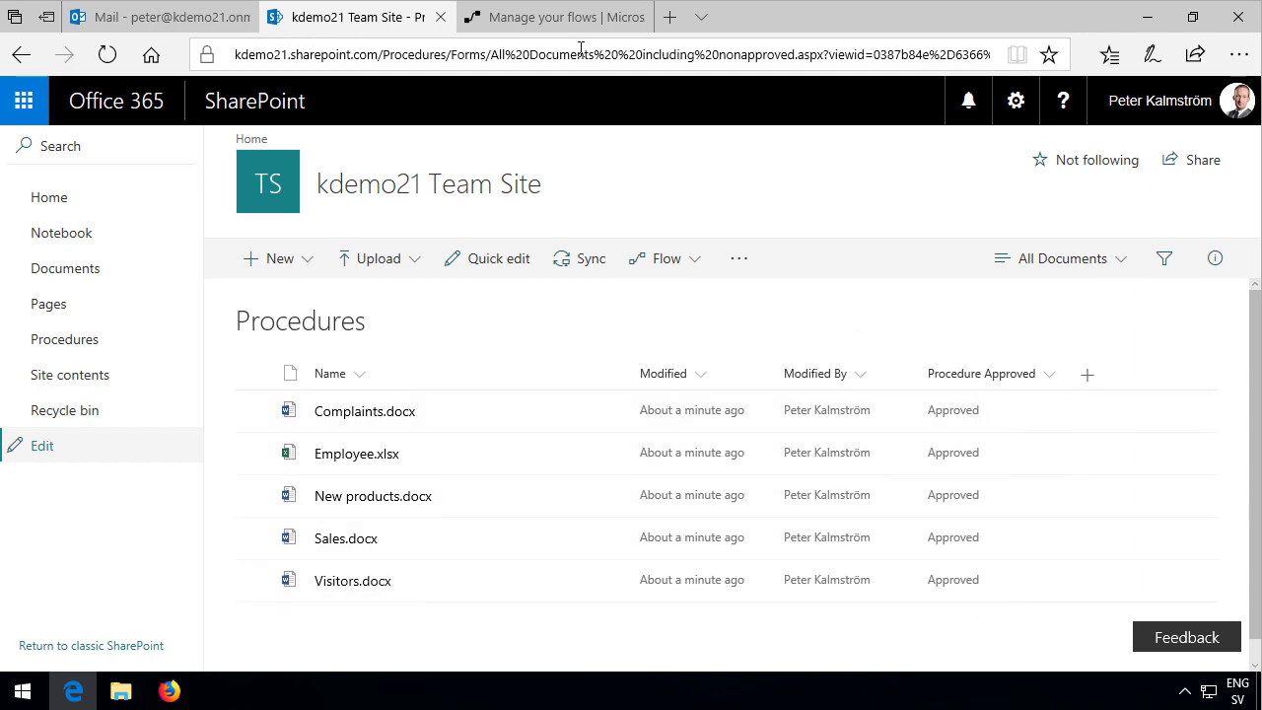
# Step: Open the 'Send approval email when a new item is added' flow in the editor, down to the If yes/If no branches
pyautogui.click(554, 19)
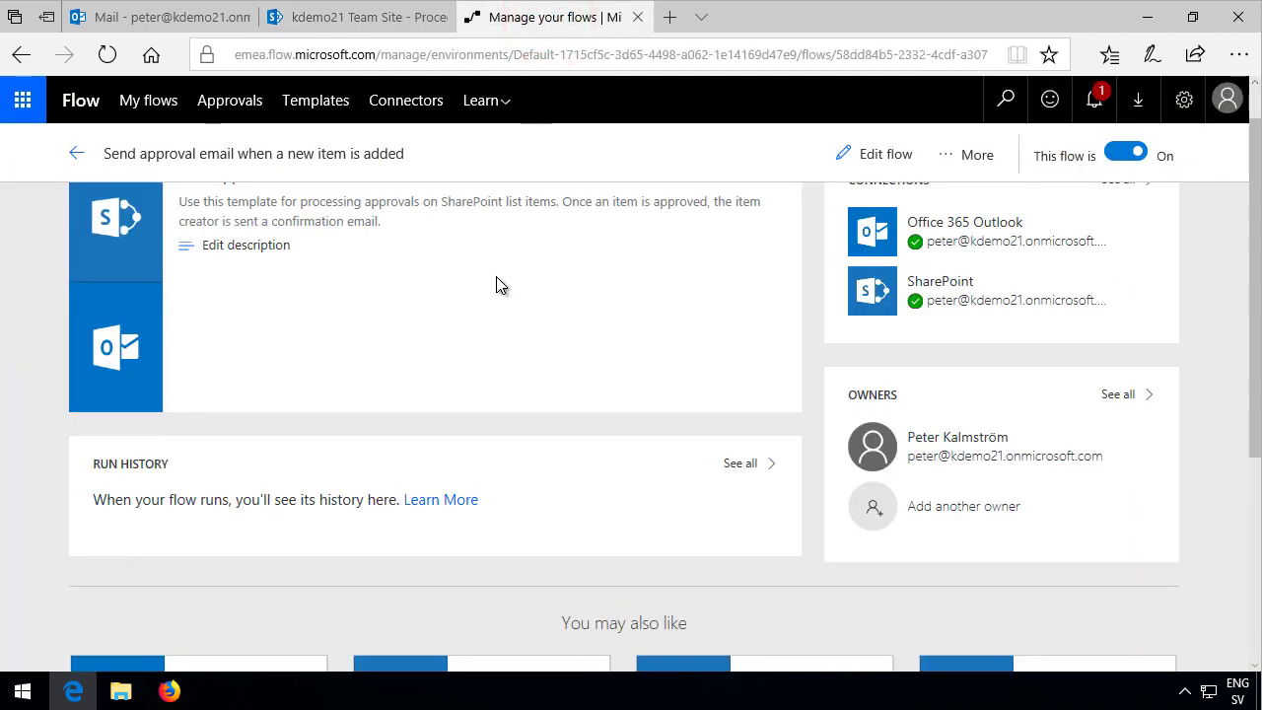
pyautogui.scroll(1, 498, 288)
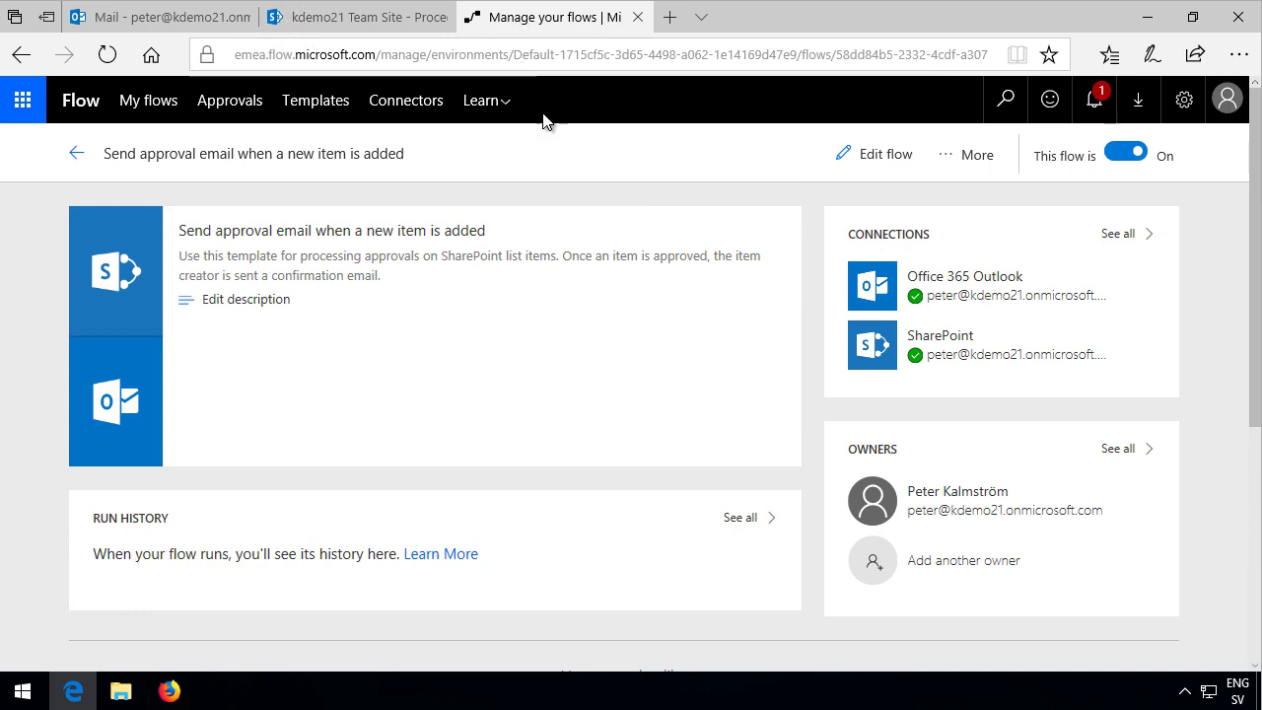
pyautogui.click(865, 155)
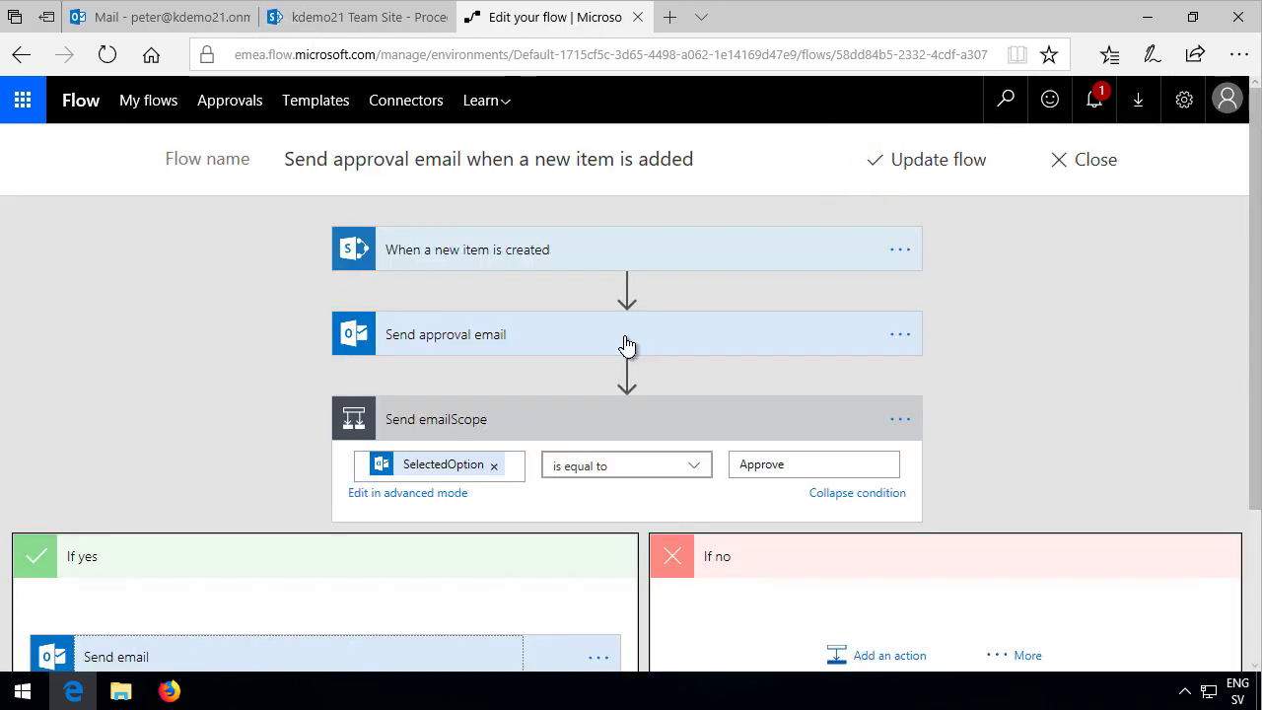
pyautogui.scroll(-3, 526, 502)
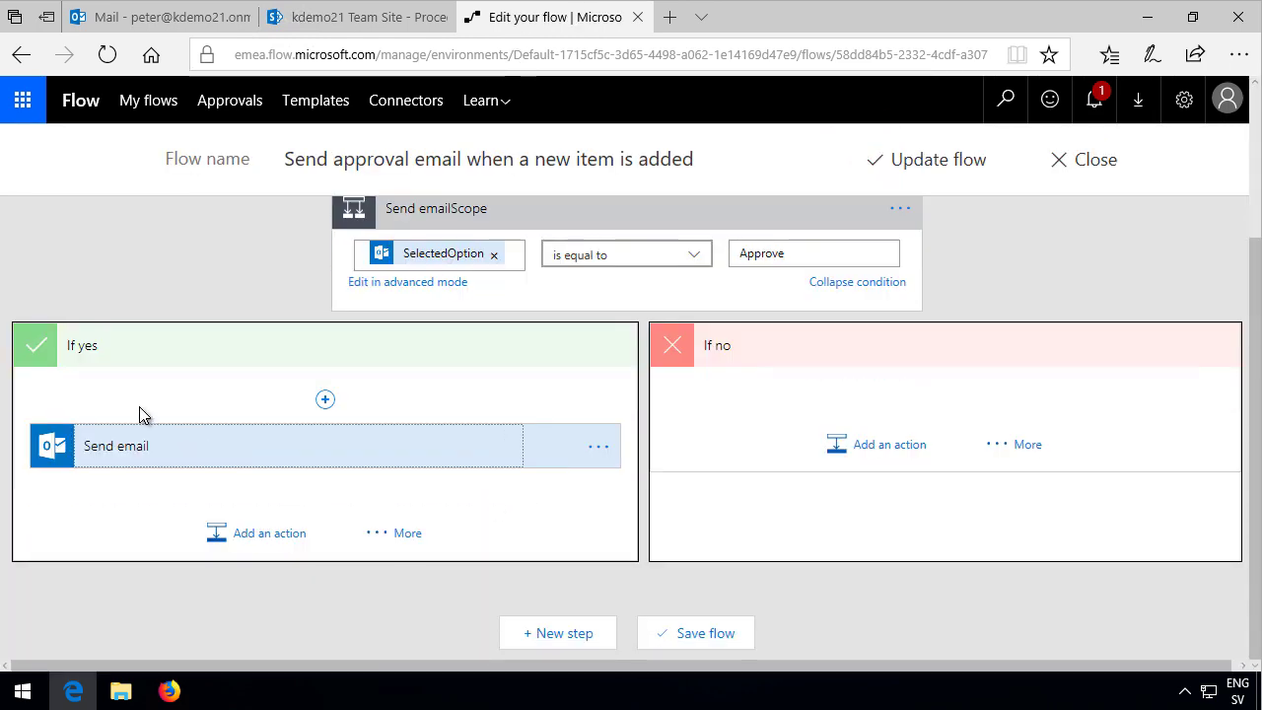
pyautogui.click(196, 486)
# Step: Add a SharePoint Update item action below Send email in the If yes branch, found by searching 'update'
pyautogui.click(193, 500)
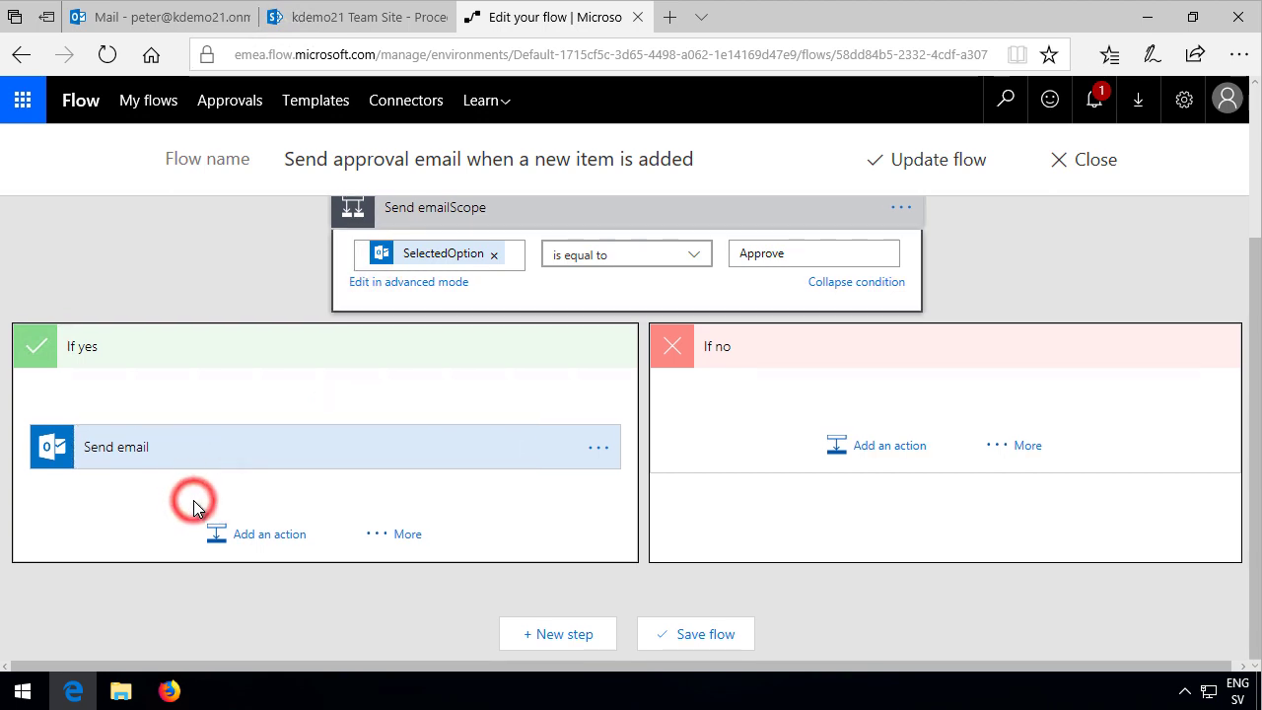
pyautogui.click(262, 541)
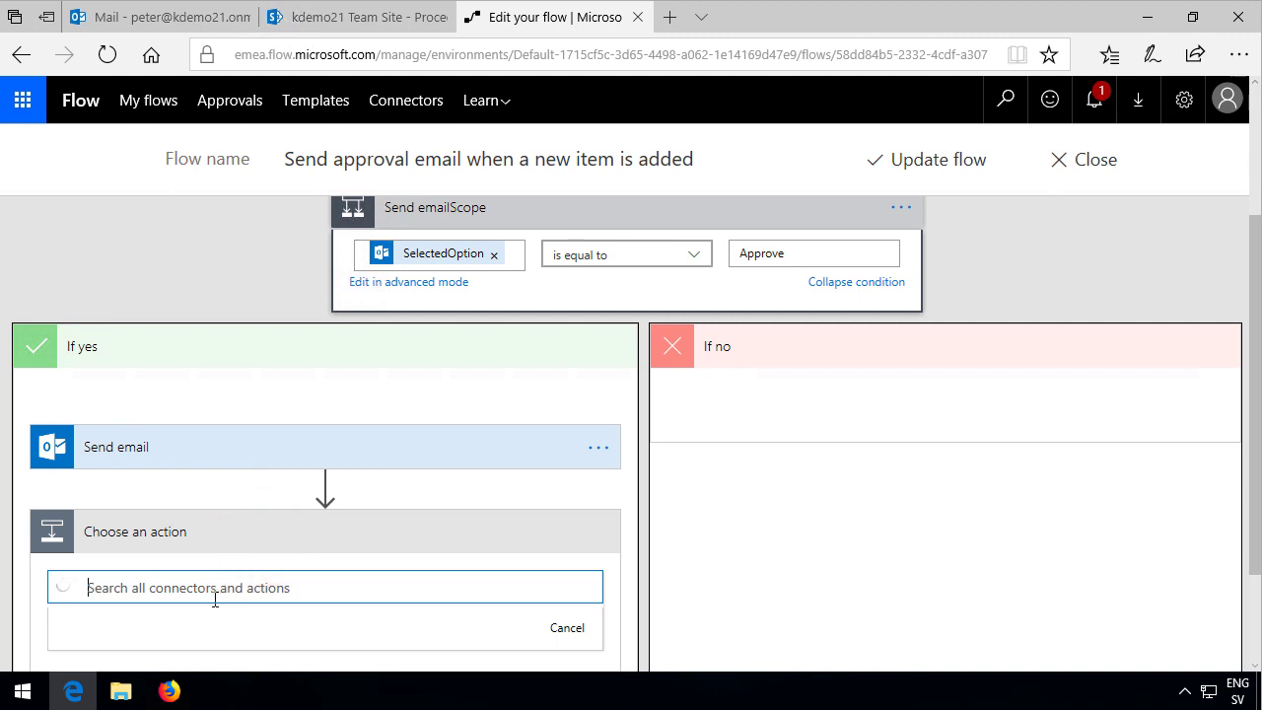
pyautogui.click(214, 585)
pyautogui.write('update')
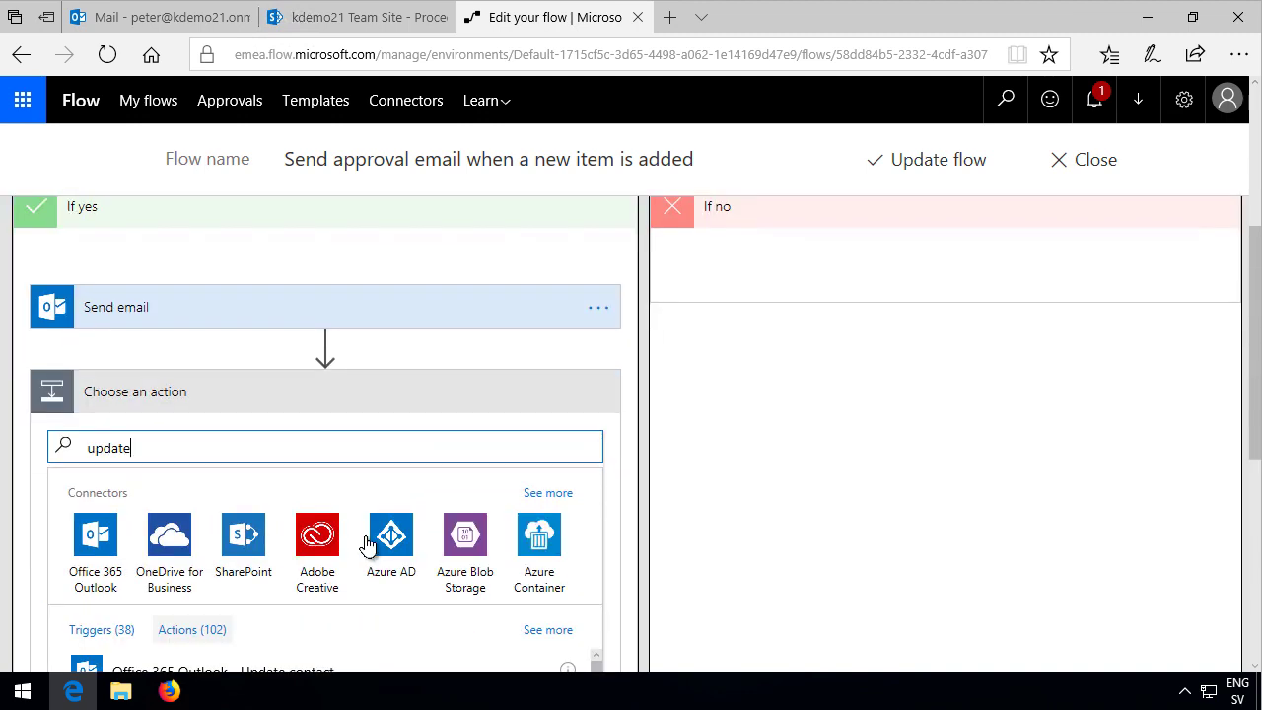
pyautogui.scroll(-2, 261, 555)
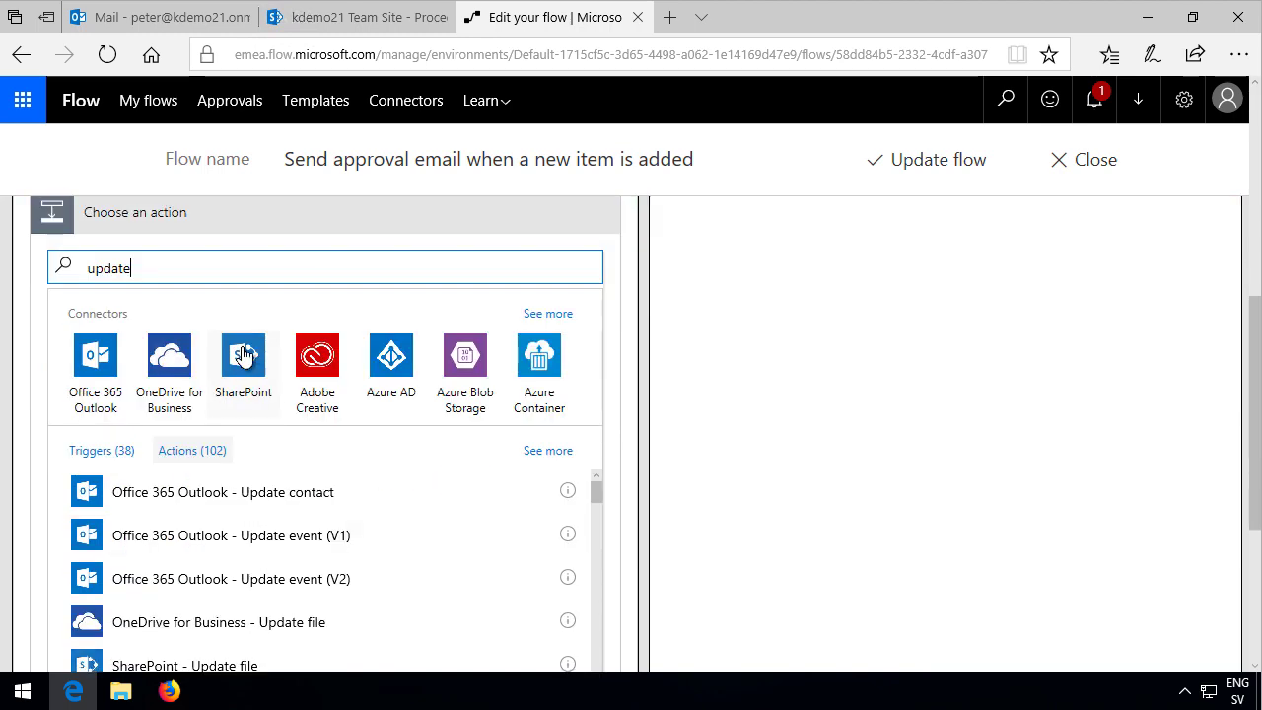
pyautogui.click(243, 353)
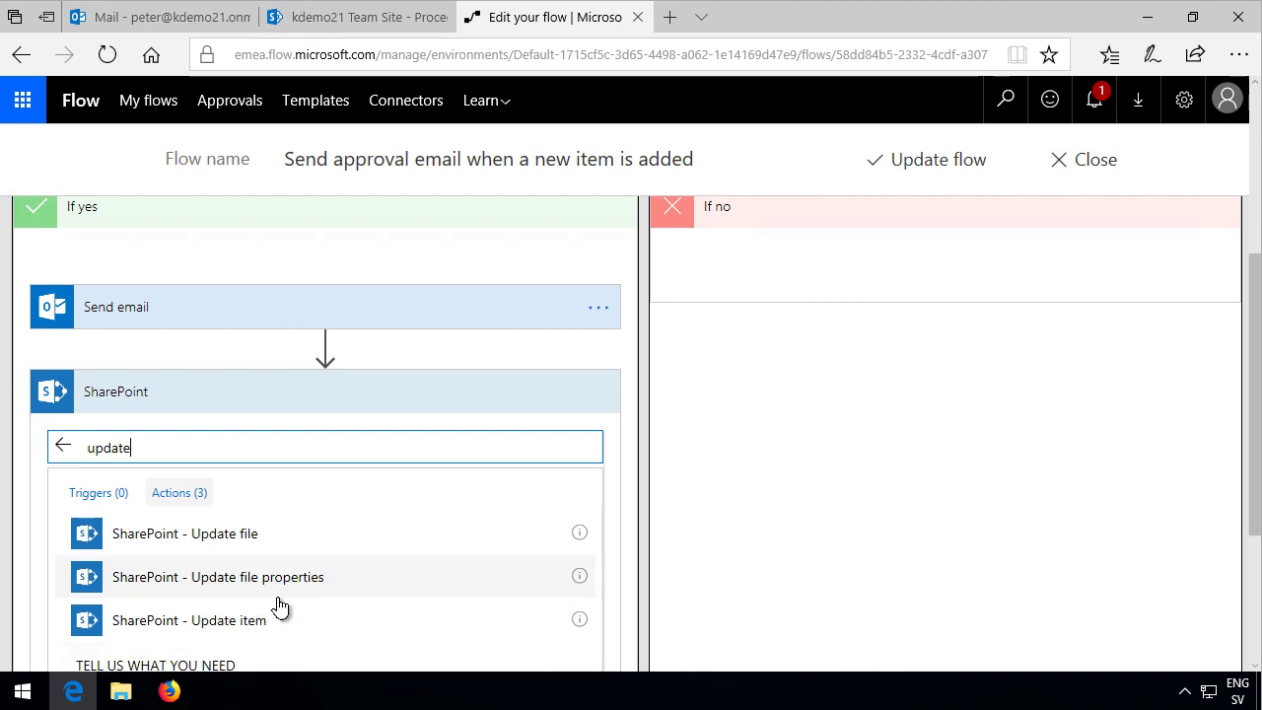
pyautogui.click(243, 627)
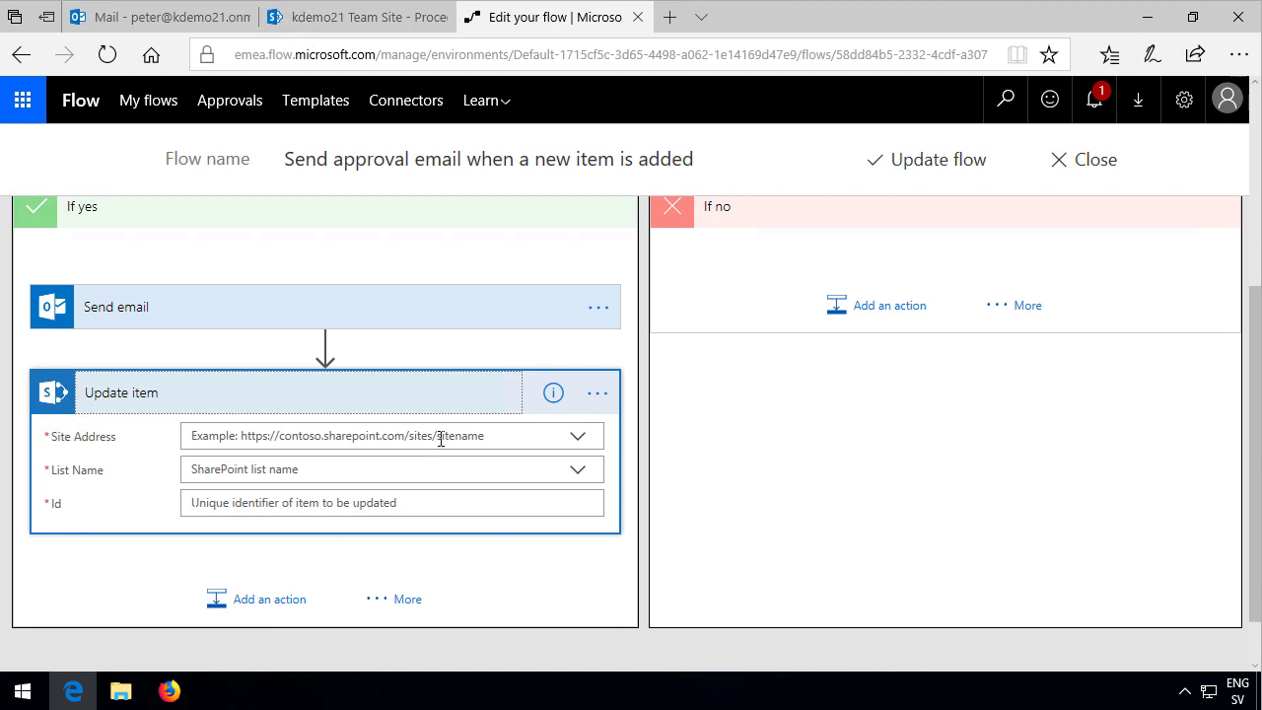
# Step: Set Update item's Site Address to the copied SharePoint site URL and List Name to Procedures
pyautogui.click(351, 22)
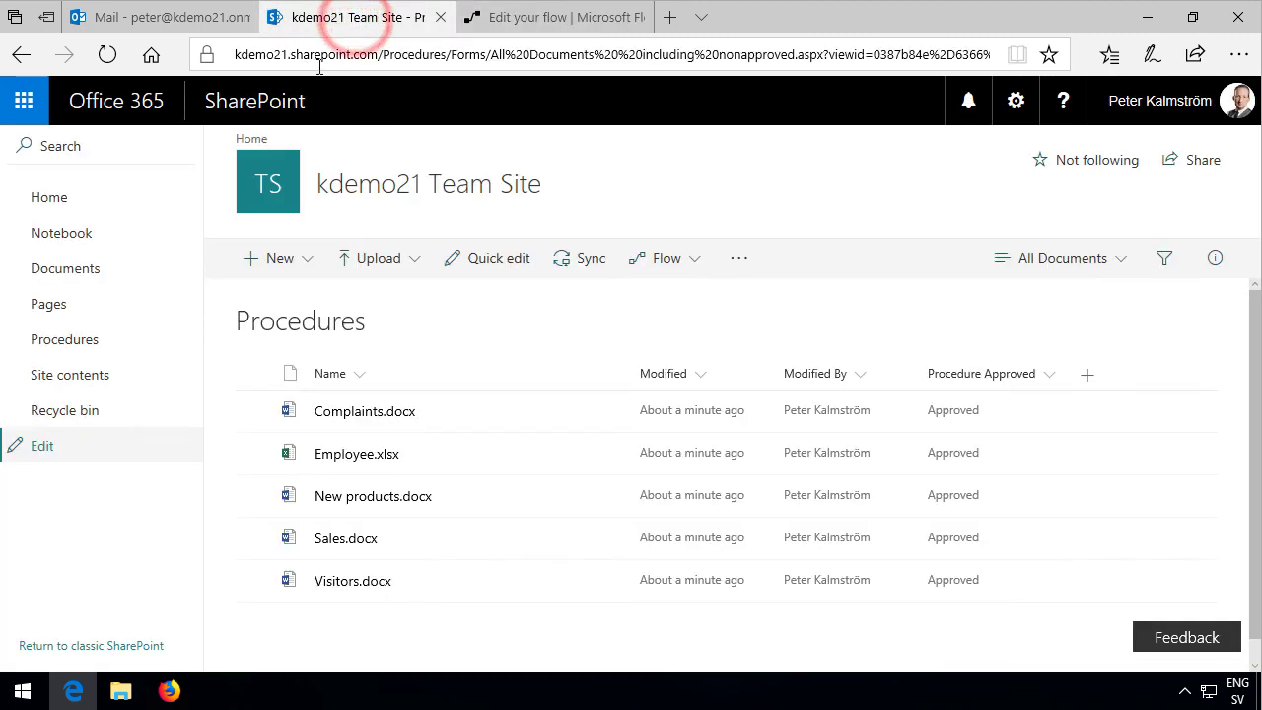
pyautogui.hotkey('shift', 'Right')
pyautogui.hotkey('shift', 'Right')
pyautogui.hotkey('shift', 'Right')
pyautogui.hotkey('shift', 'Right')
pyautogui.hotkey('shift', 'Right')
pyautogui.hotkey('shift', 'Right')
pyautogui.hotkey('shift', 'Right')
pyautogui.hotkey('shift', 'Right')
pyautogui.hotkey('shift', 'Right')
pyautogui.hotkey('shift', 'Right')
pyautogui.hotkey('shift', 'Right')
pyautogui.hotkey('shift', 'Right')
pyautogui.hotkey('shift', 'Right')
pyautogui.hotkey('shift', 'Right')
pyautogui.hotkey('shift', 'Right')
pyautogui.hotkey('shift', 'Right')
pyautogui.hotkey('shift', 'Right')
pyautogui.hotkey('shift', 'Right')
pyautogui.hotkey('shift', 'Right')
pyautogui.hotkey('shift', 'Right')
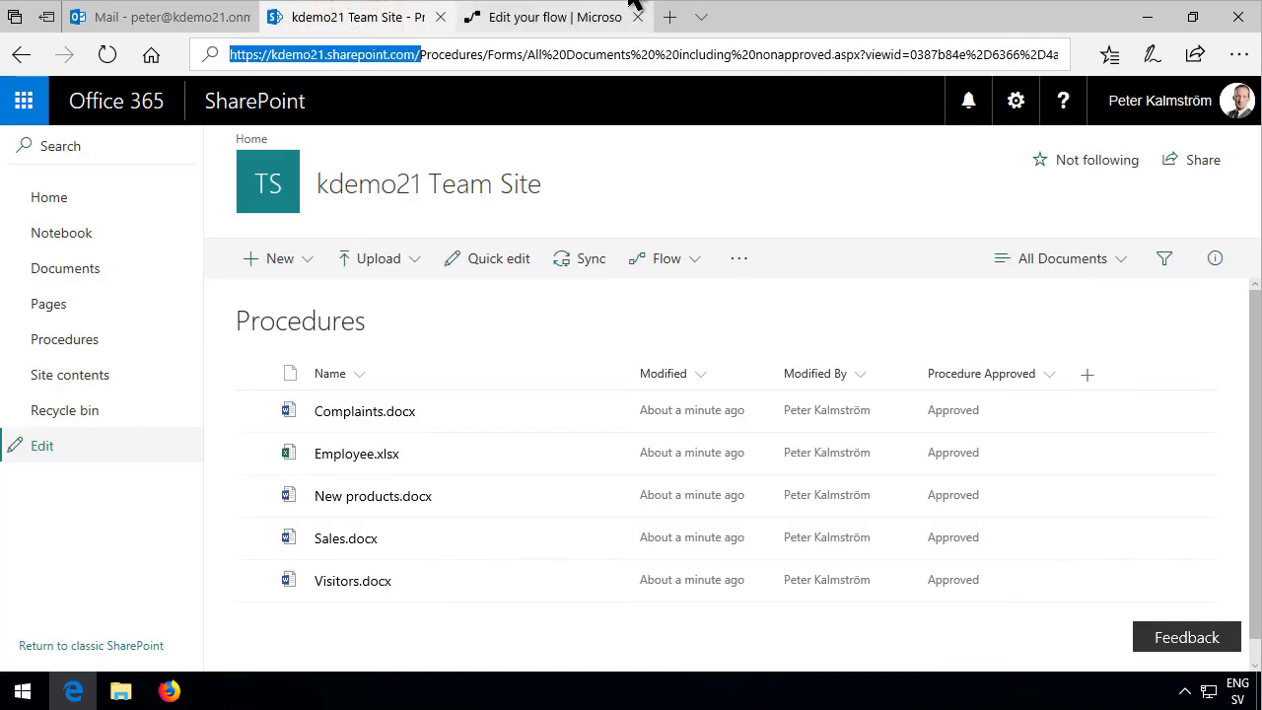
pyautogui.click(567, 22)
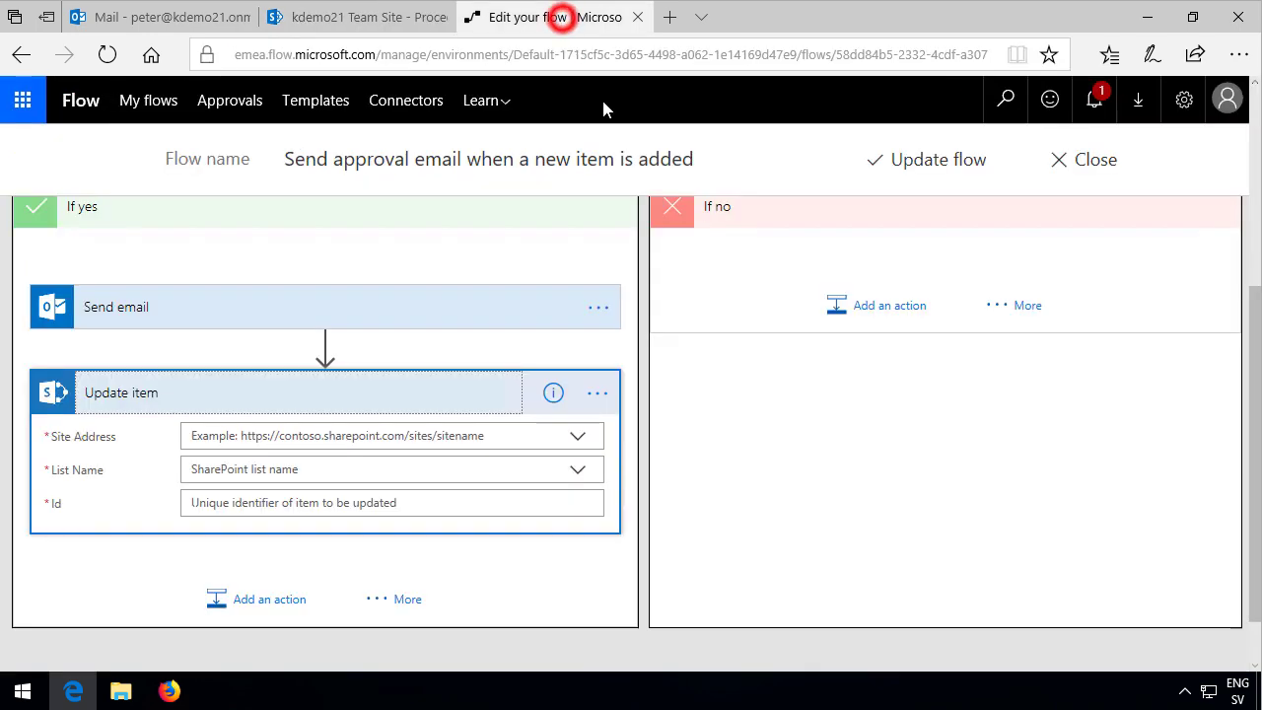
pyautogui.click(581, 437)
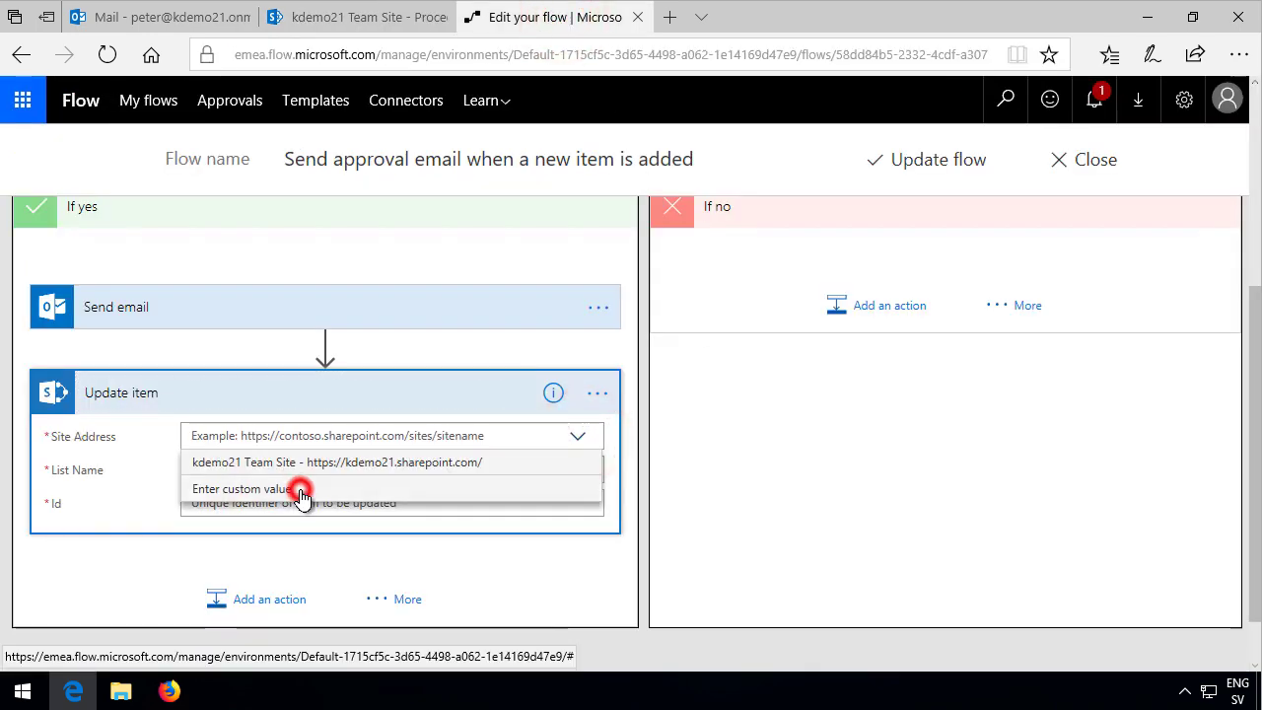
pyautogui.click(301, 490)
pyautogui.write('https://kdemo21.sharepoint.com/')
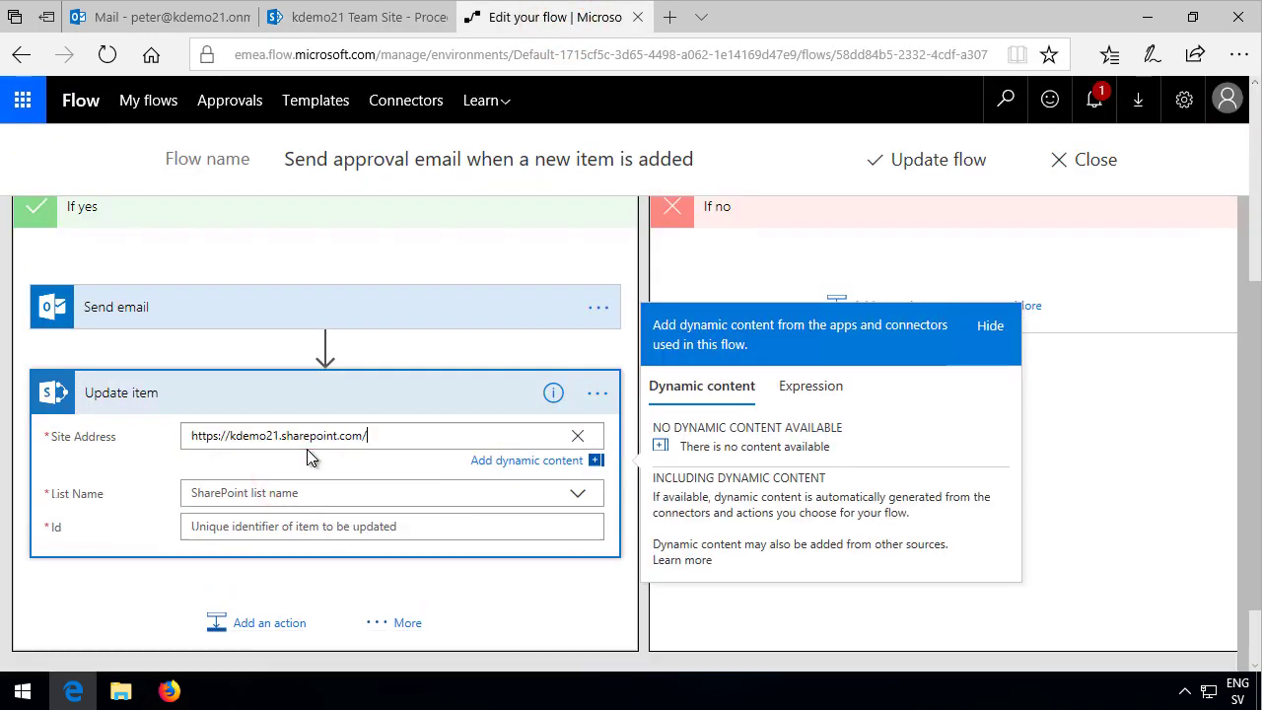
pyautogui.click(291, 493)
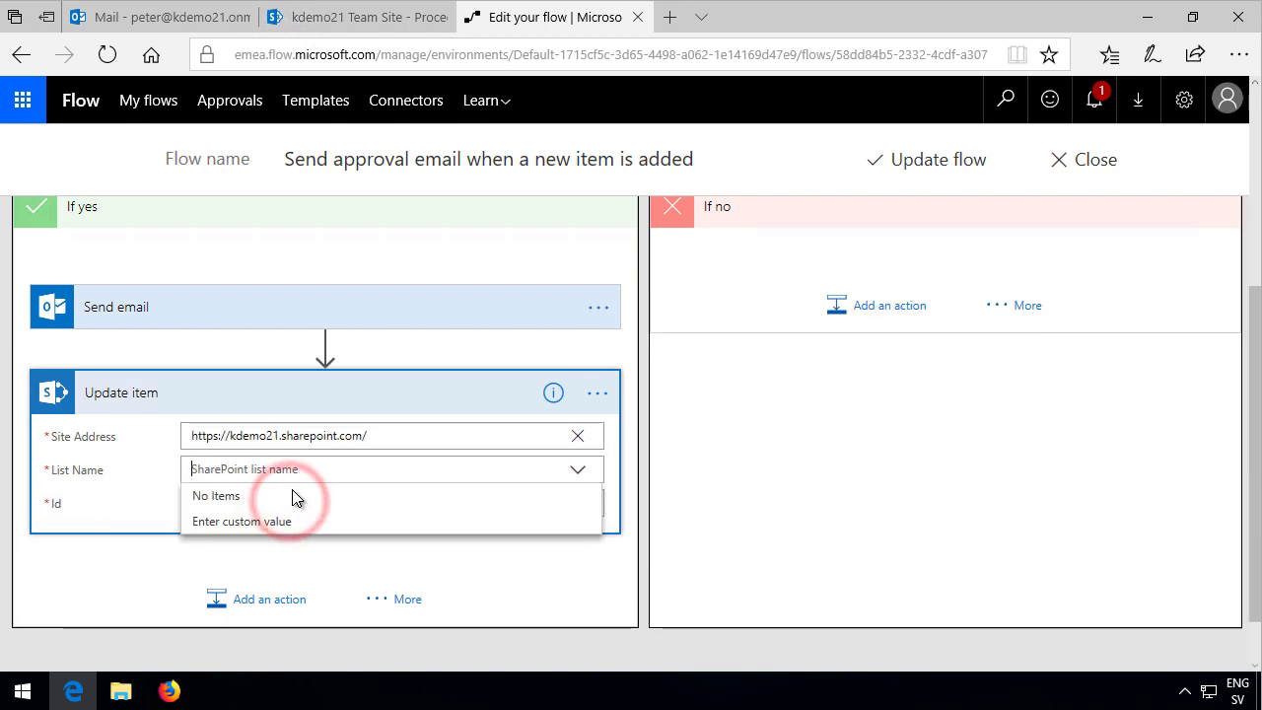
pyautogui.click(251, 522)
pyautogui.write('Procedures')
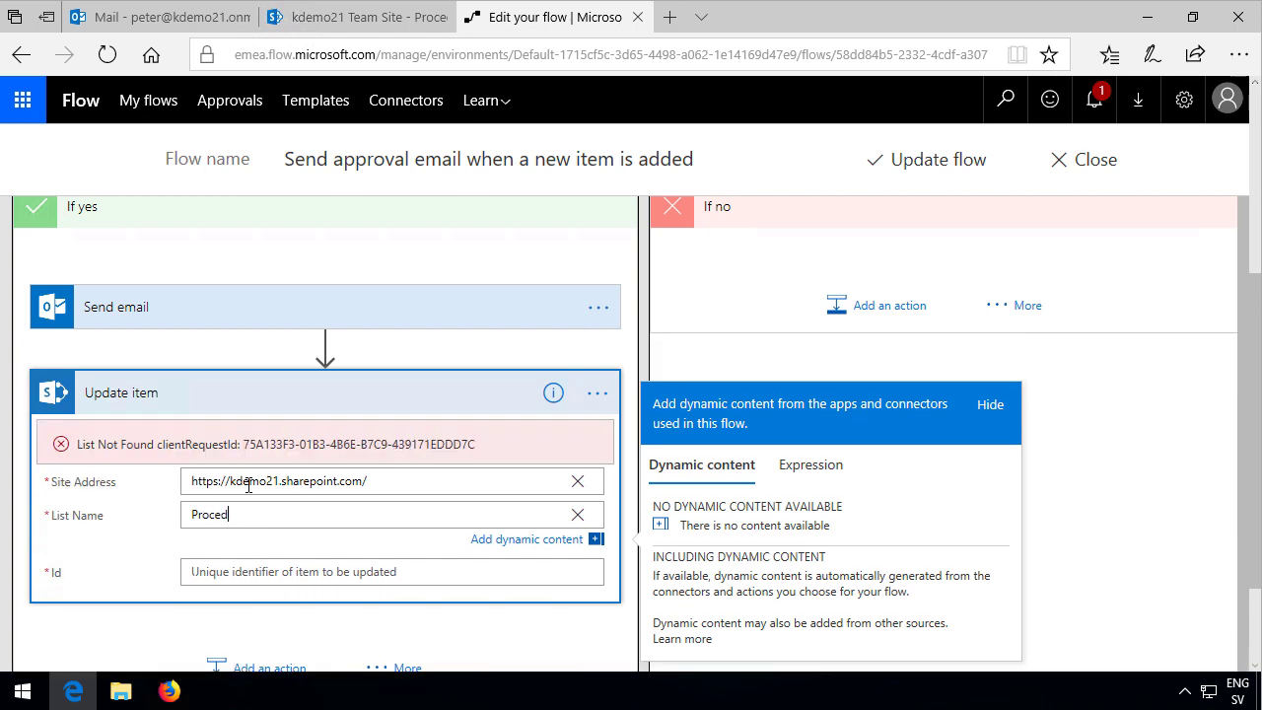
pyautogui.click(246, 569)
# Step: Fill Id with the new item's ID and set Procedure Approved Value to Approved
pyautogui.click(260, 529)
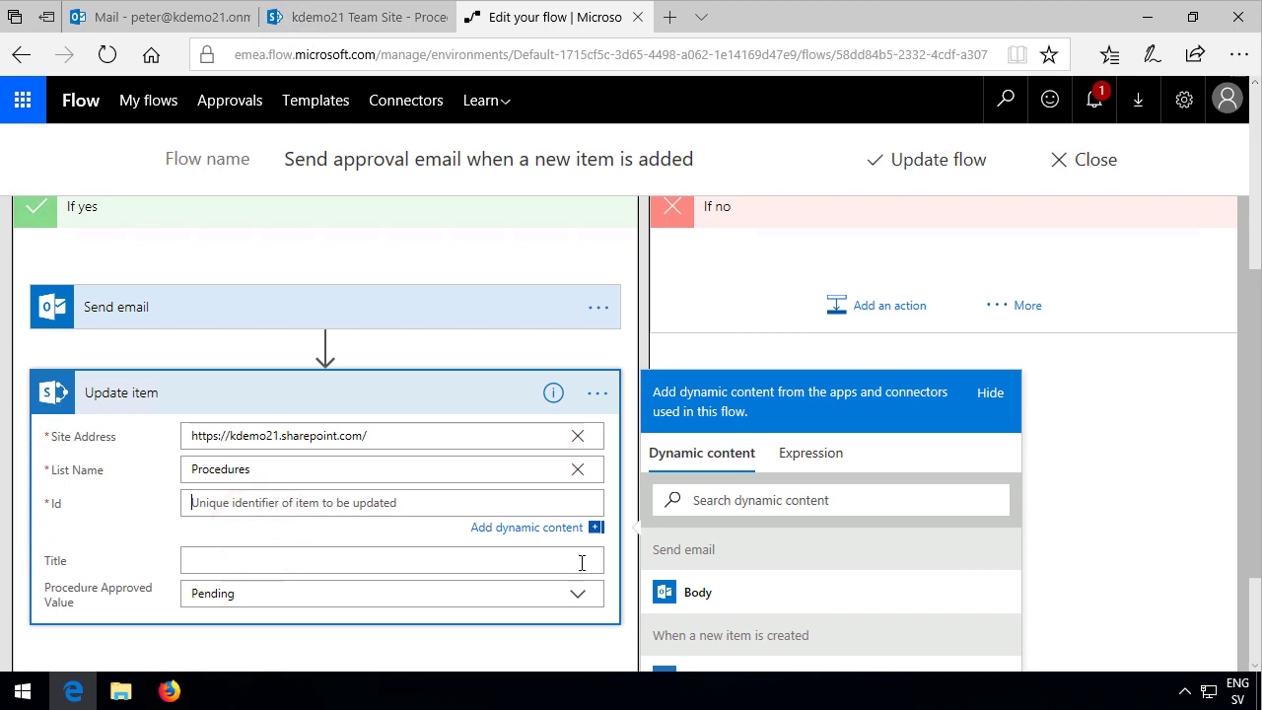
pyautogui.scroll(-3, 730, 603)
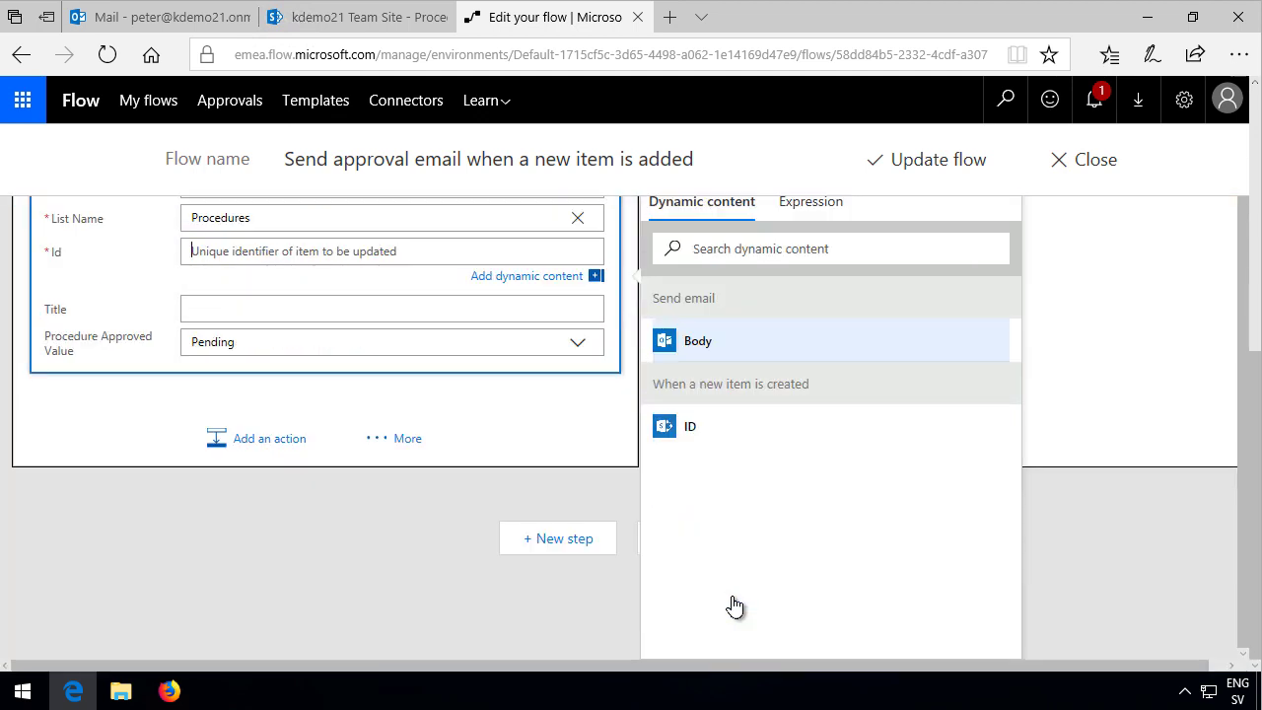
pyautogui.click(685, 434)
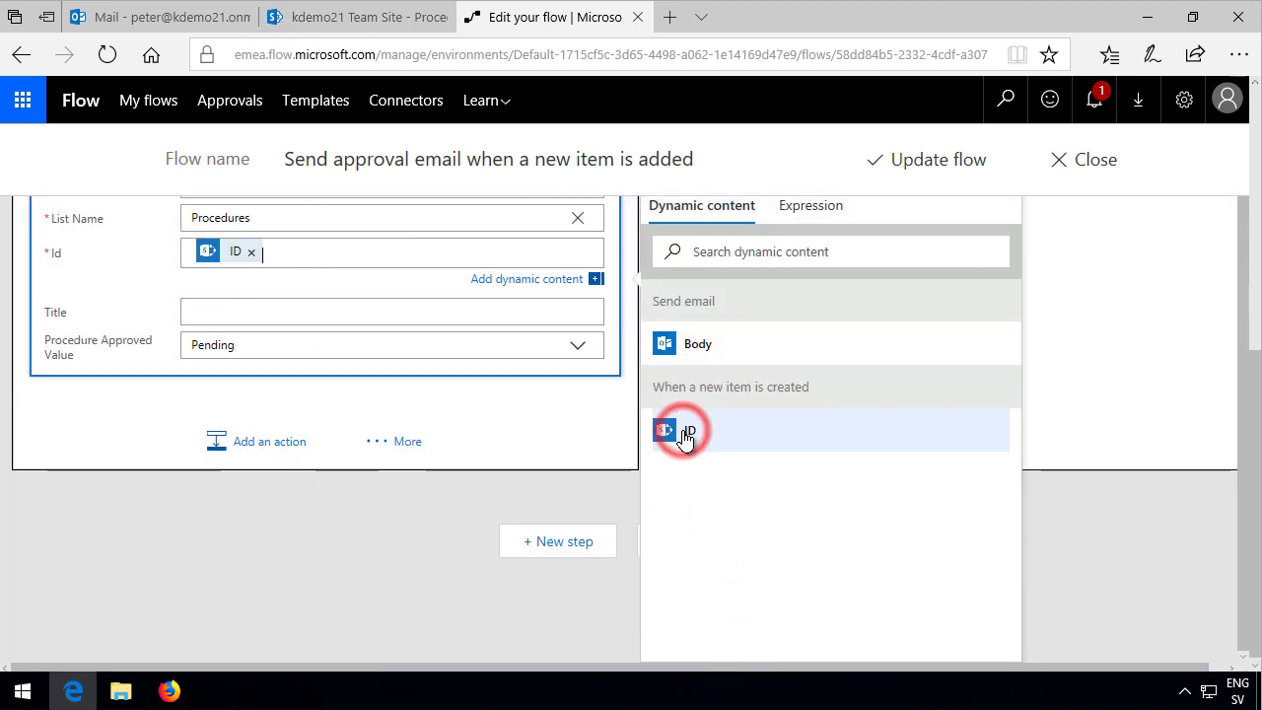
pyautogui.click(235, 342)
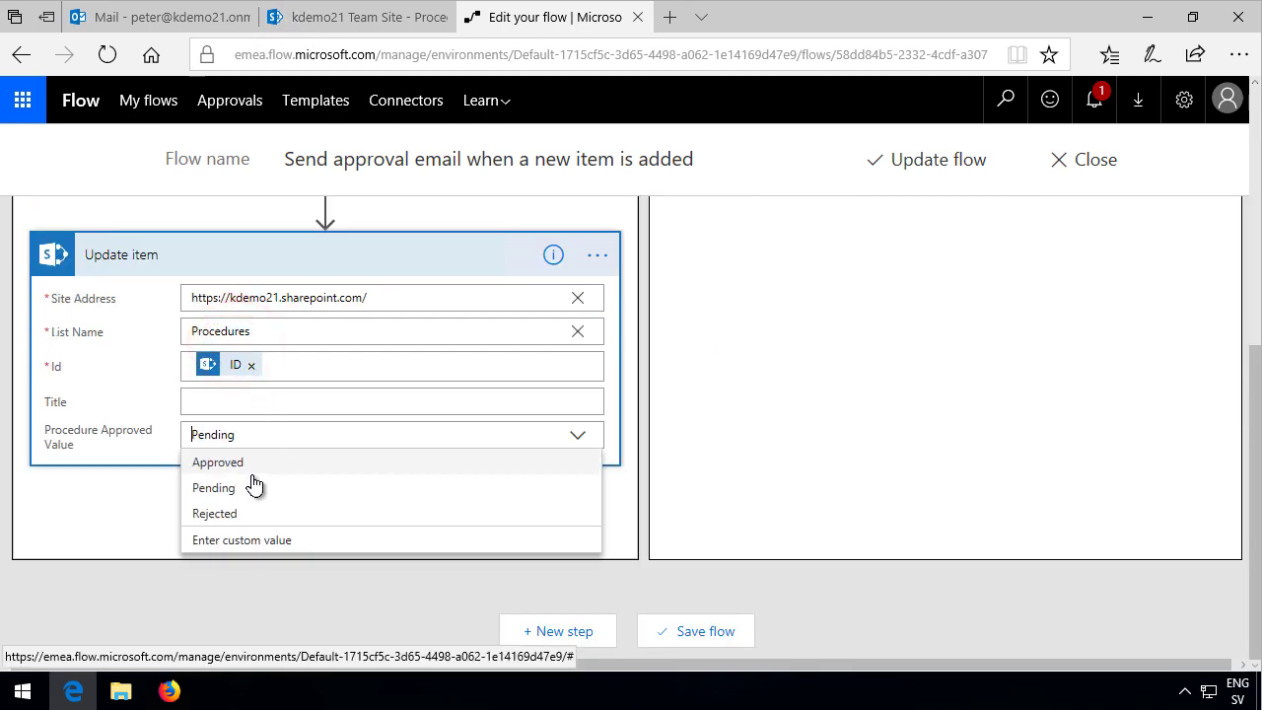
pyautogui.click(223, 462)
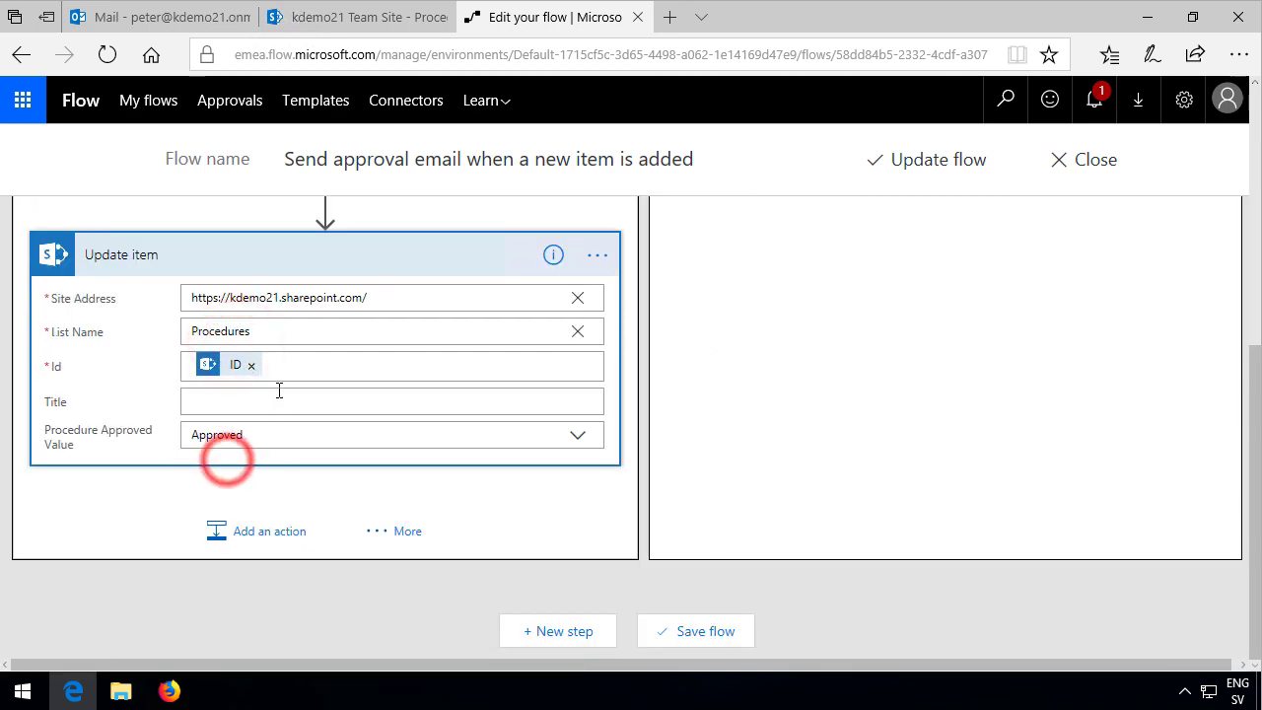
pyautogui.scroll(2, 229, 439)
pyautogui.scroll(2, 571, 309)
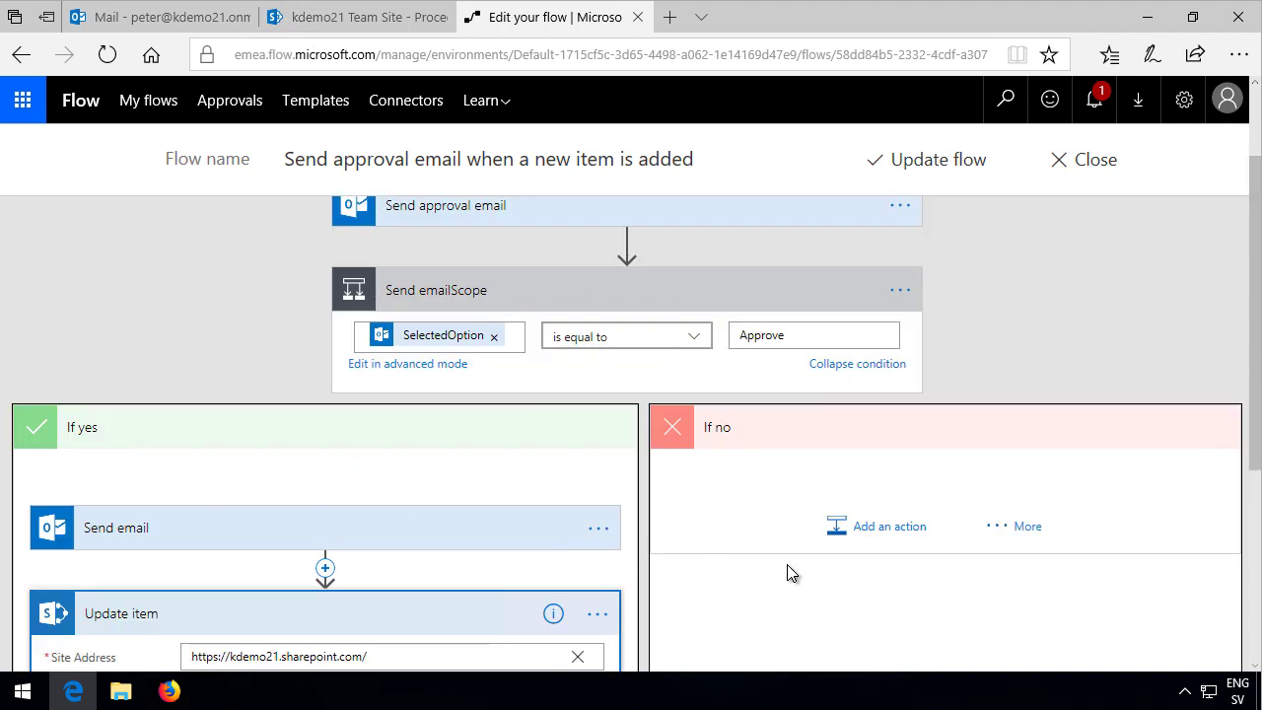
# Step: Add a SharePoint Update item action, Update item 2, under the If no branch
pyautogui.scroll(-1, 799, 570)
pyautogui.scroll(1, 806, 563)
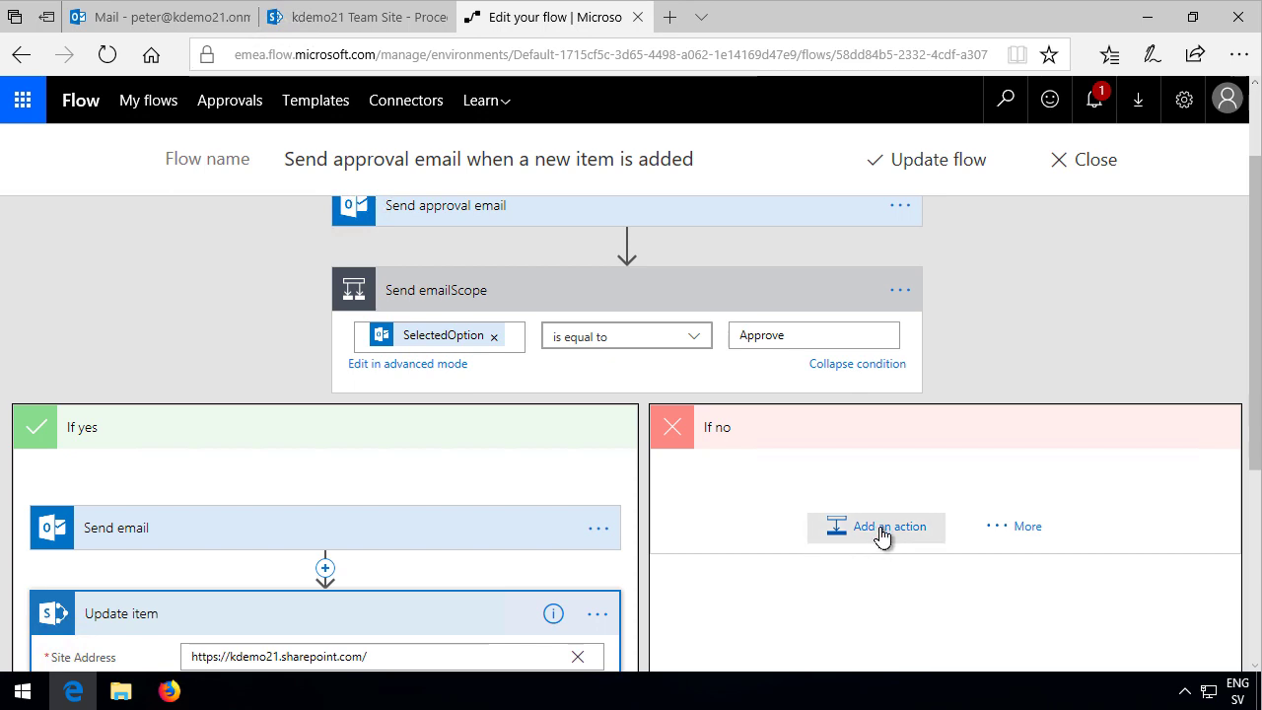
pyautogui.click(881, 532)
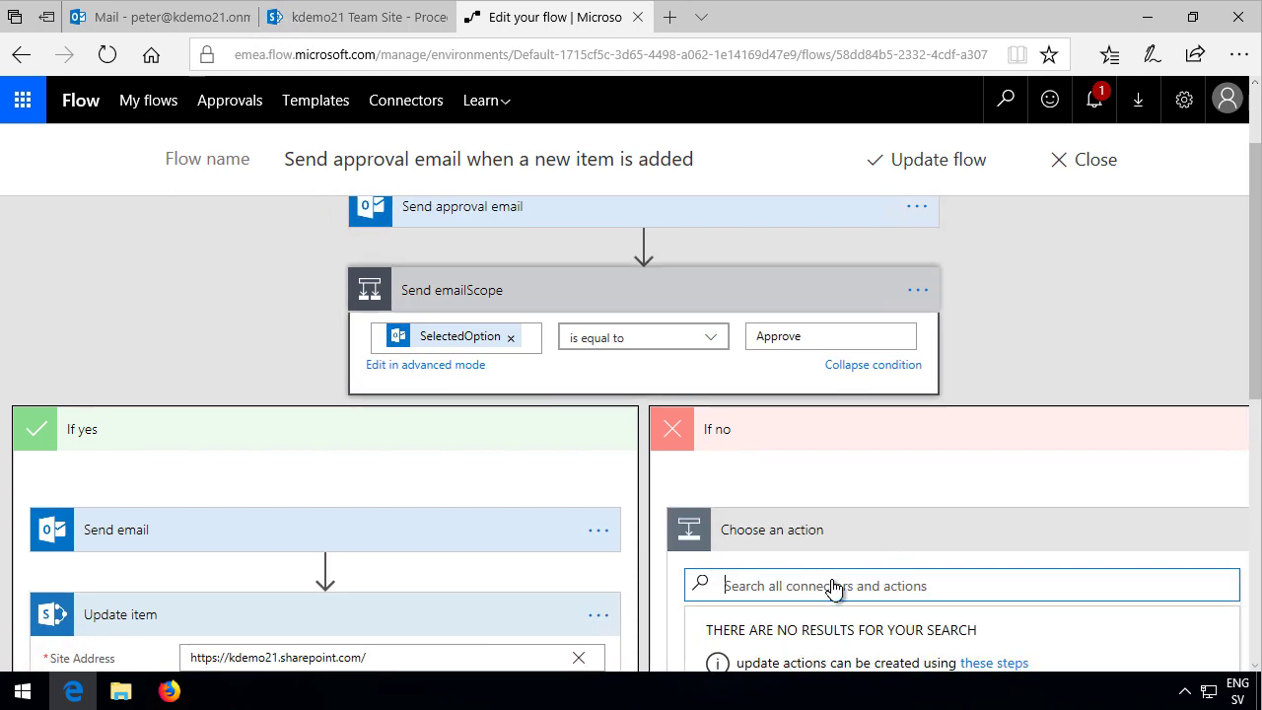
pyautogui.scroll(-2, 833, 584)
pyautogui.scroll(1, 809, 532)
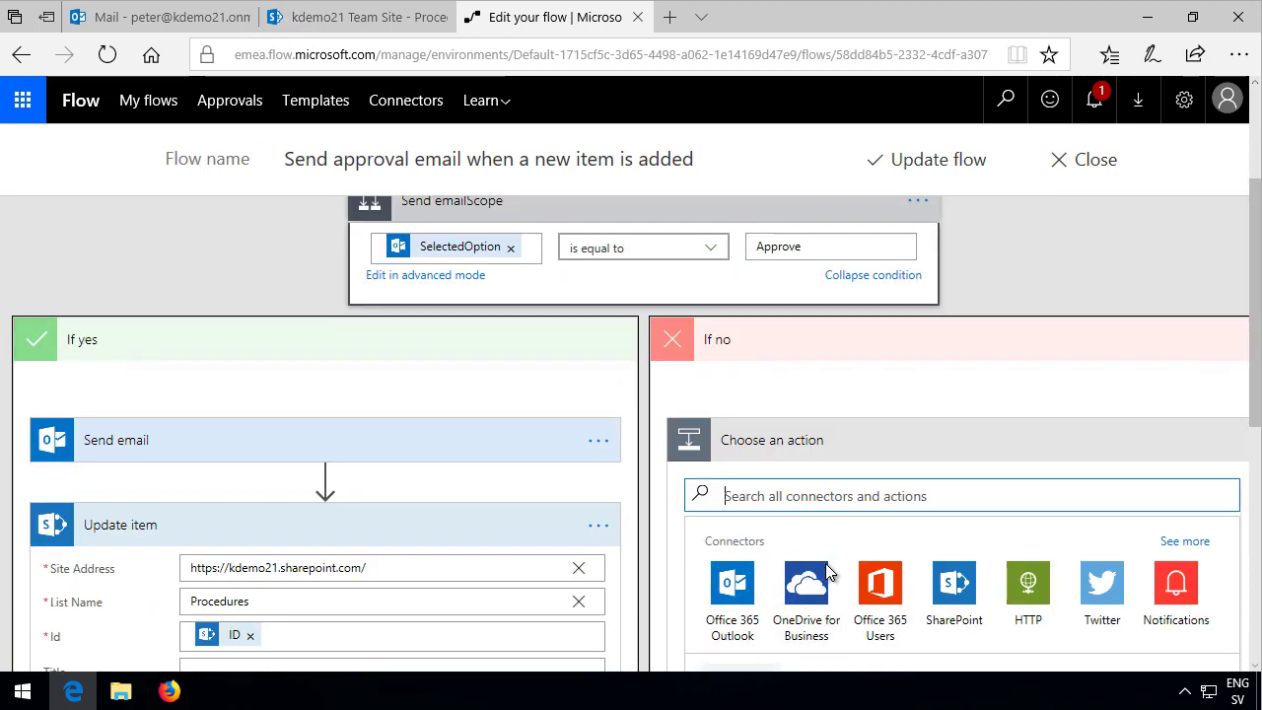
pyautogui.click(950, 584)
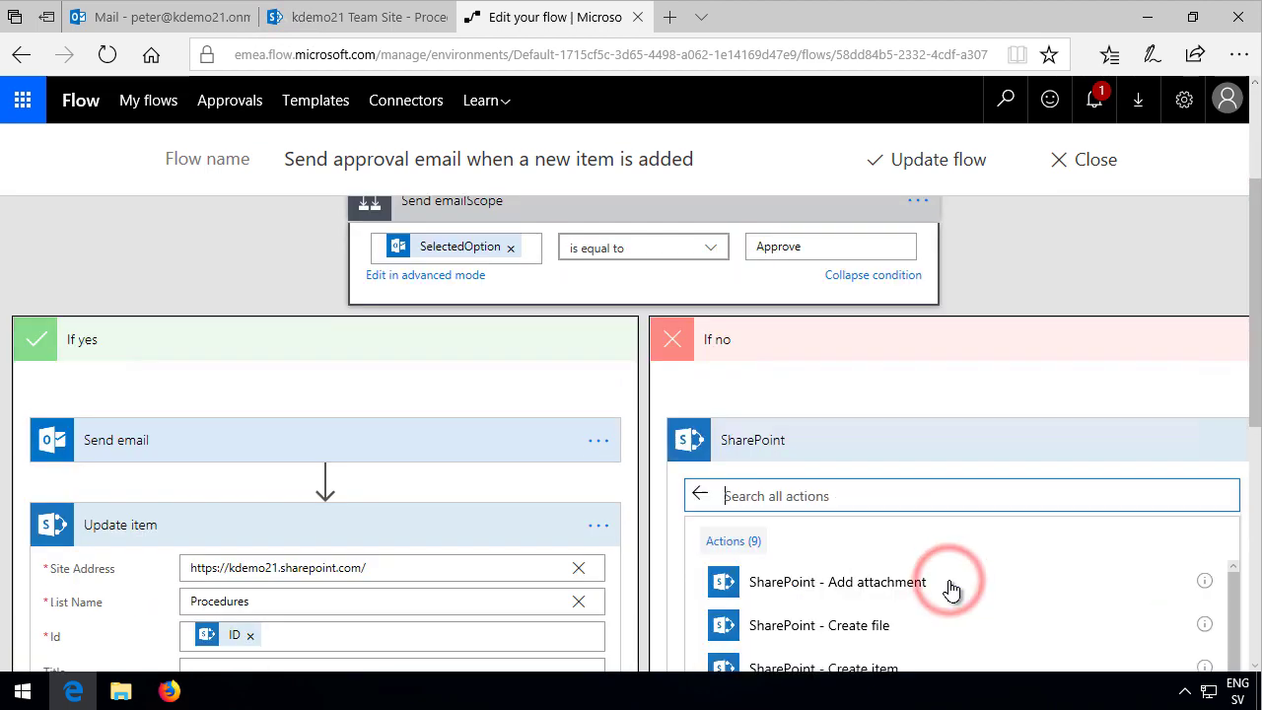
pyautogui.scroll(-2, 890, 578)
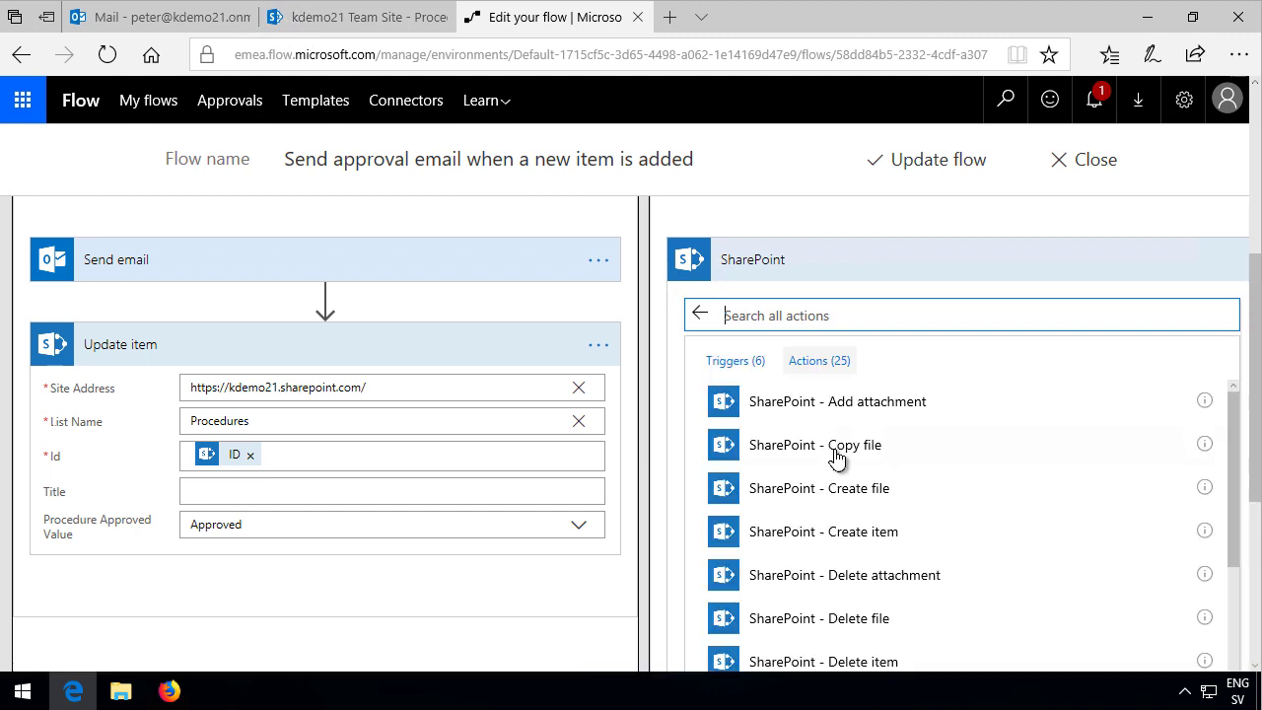
pyautogui.scroll(-3, 851, 581)
pyautogui.scroll(-5, 860, 616)
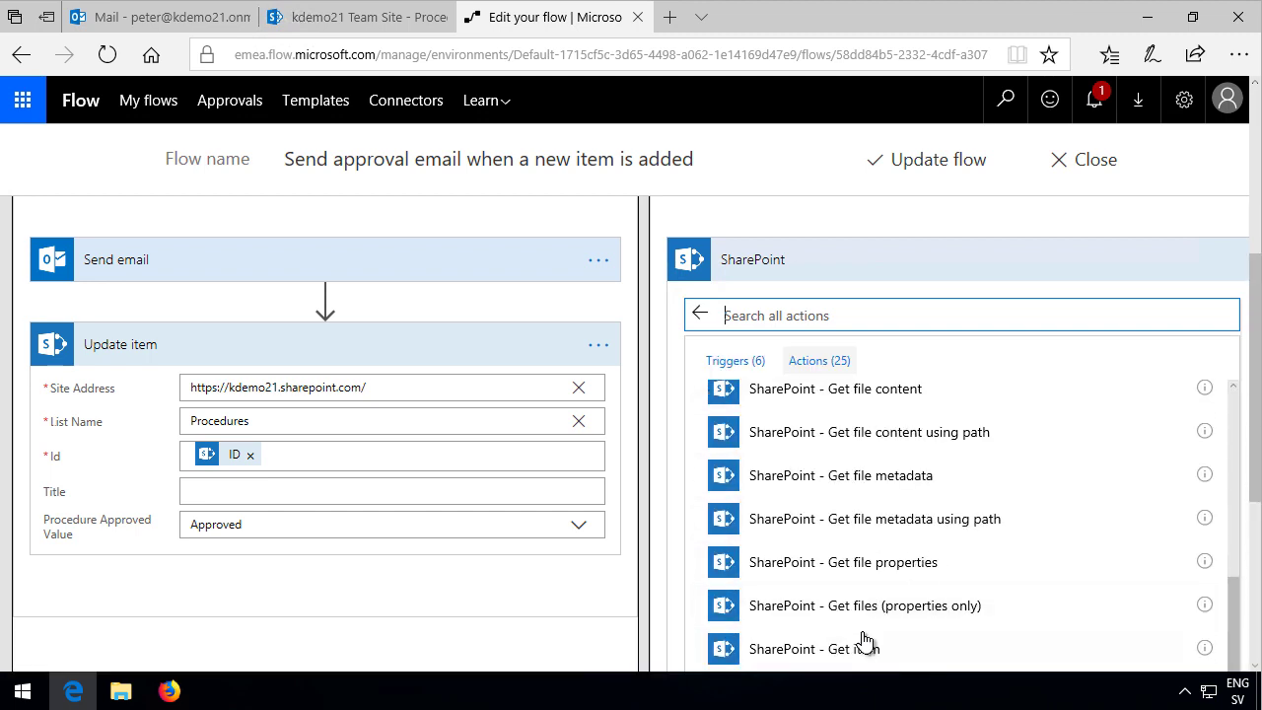
pyautogui.scroll(-1, 866, 641)
pyautogui.scroll(-3, 858, 645)
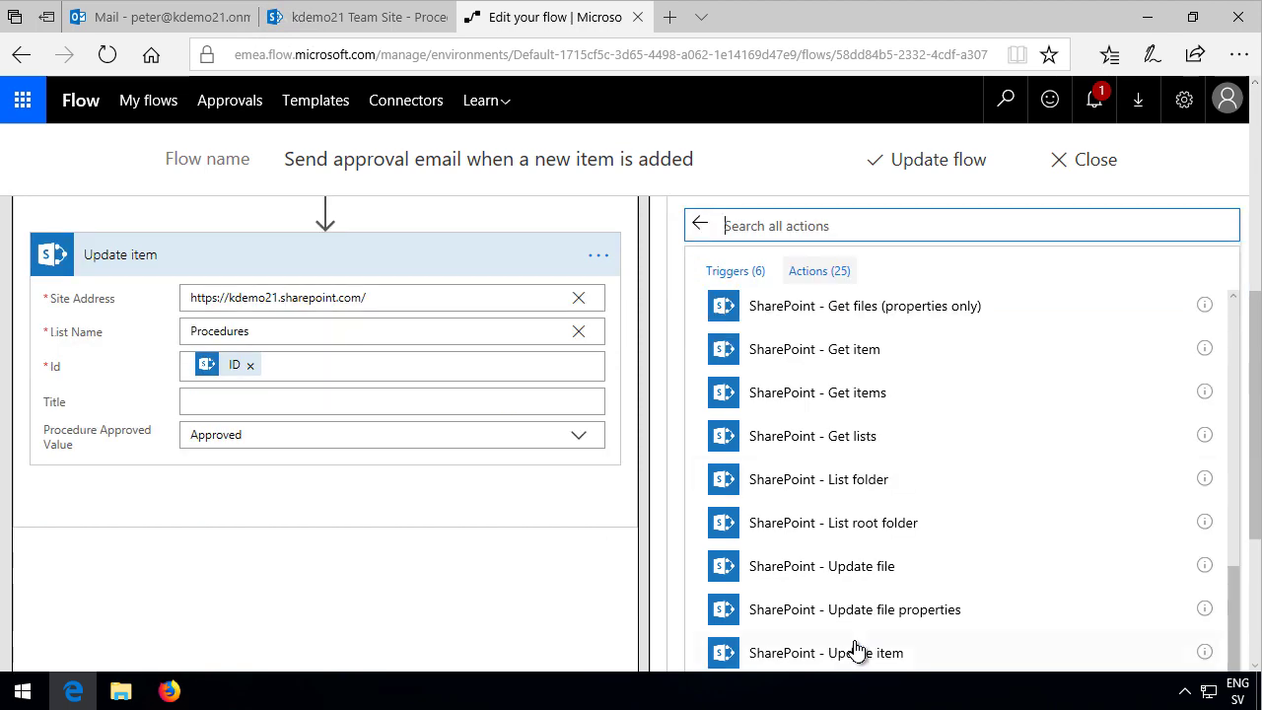
pyautogui.scroll(-1, 853, 603)
pyautogui.click(846, 569)
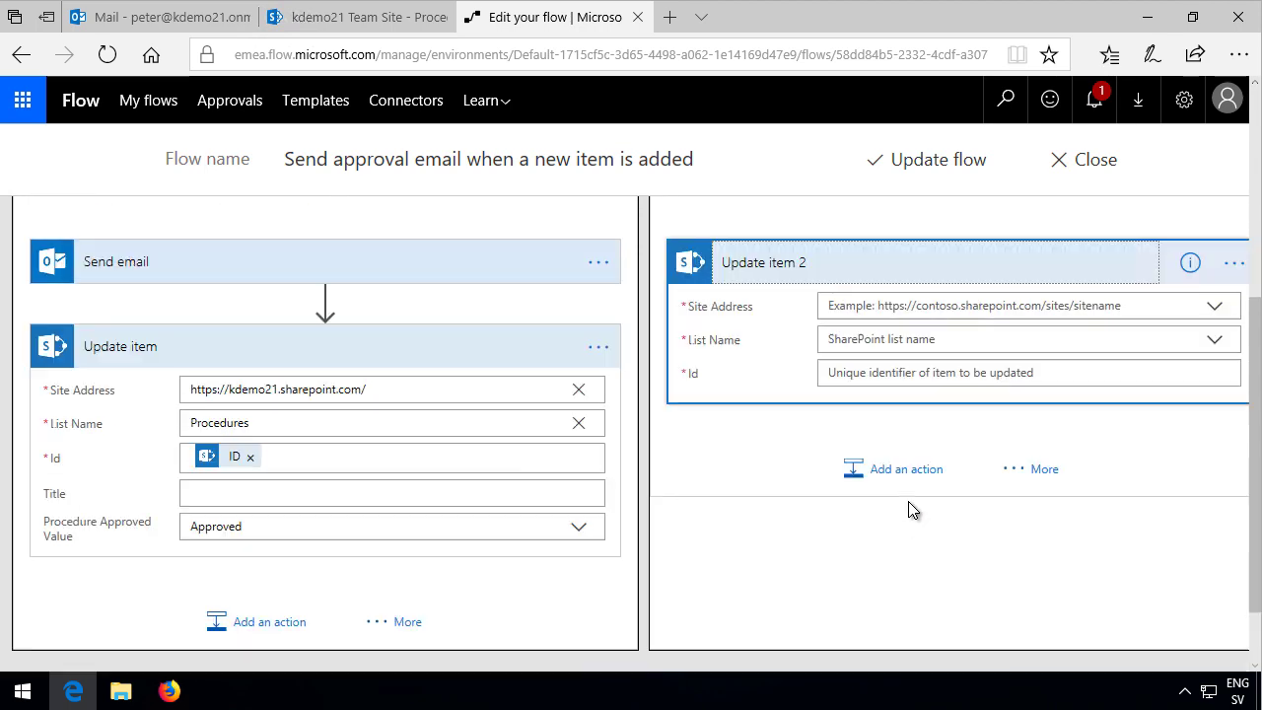
# Step: Point Update item 2 at the kdemo21 Team Site and its Procedures list
pyautogui.scroll(1, 912, 509)
pyautogui.click(907, 397)
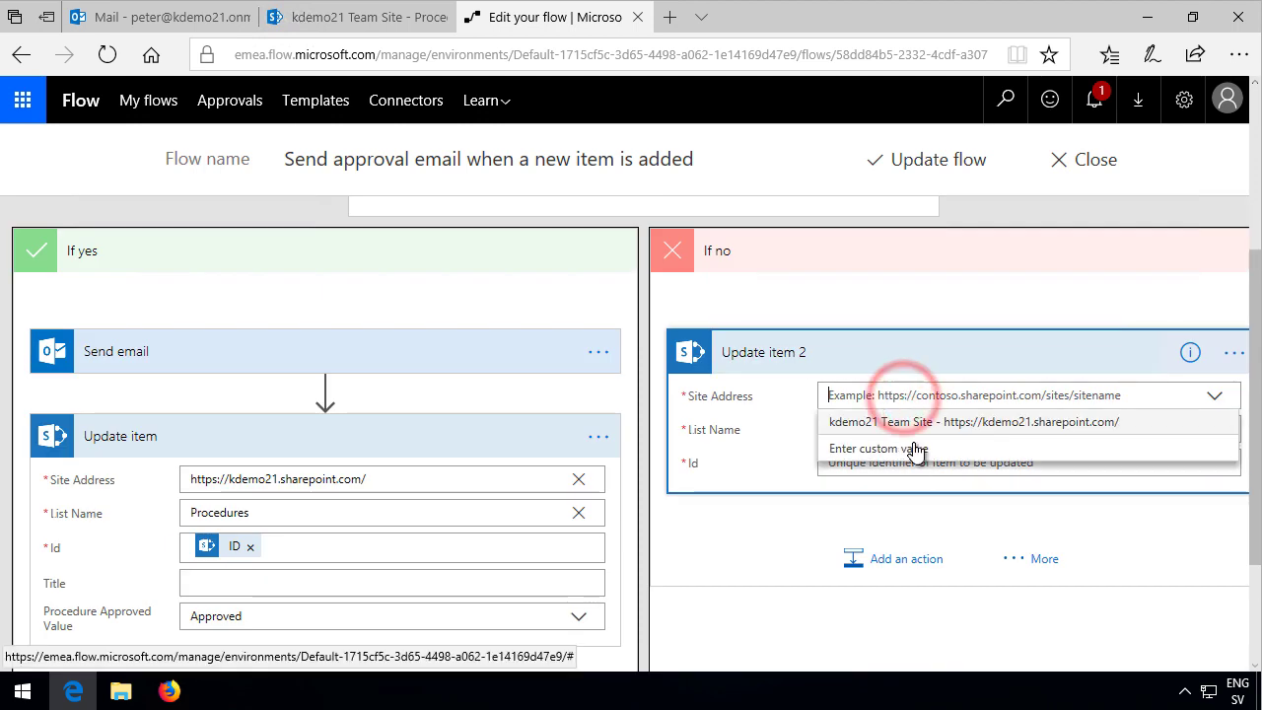
pyautogui.click(914, 424)
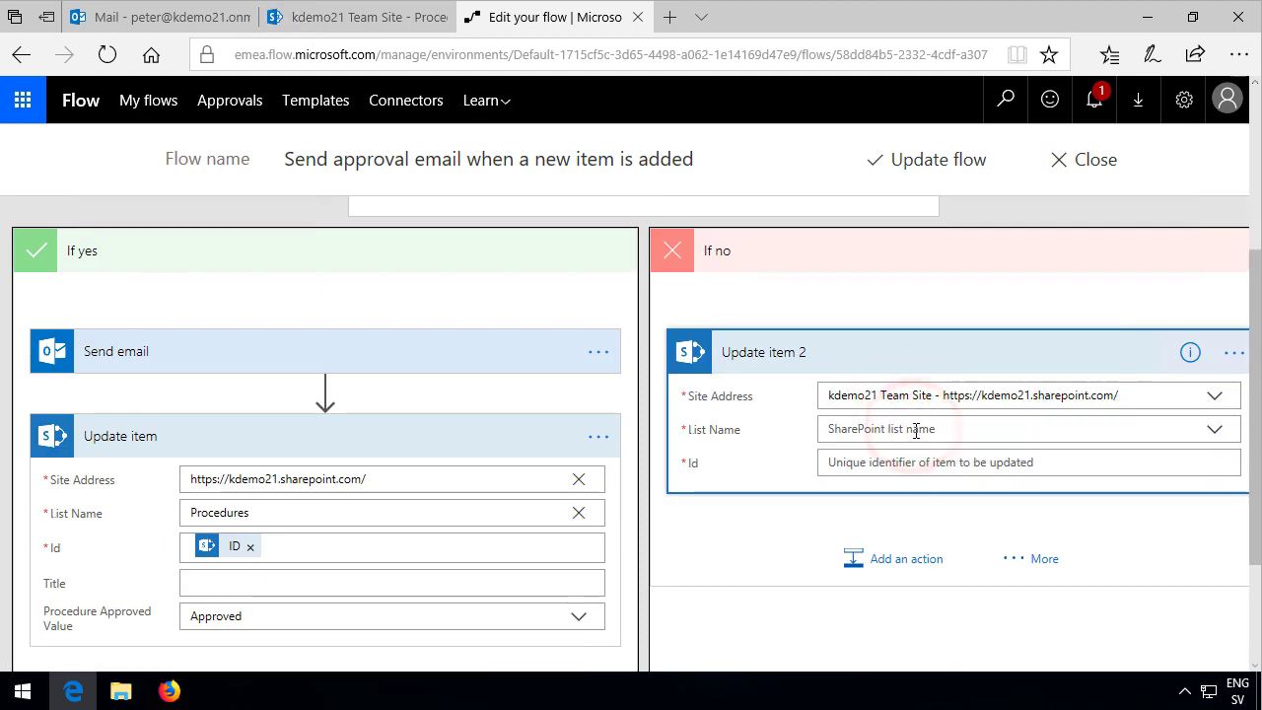
pyautogui.click(897, 430)
pyautogui.write('P')
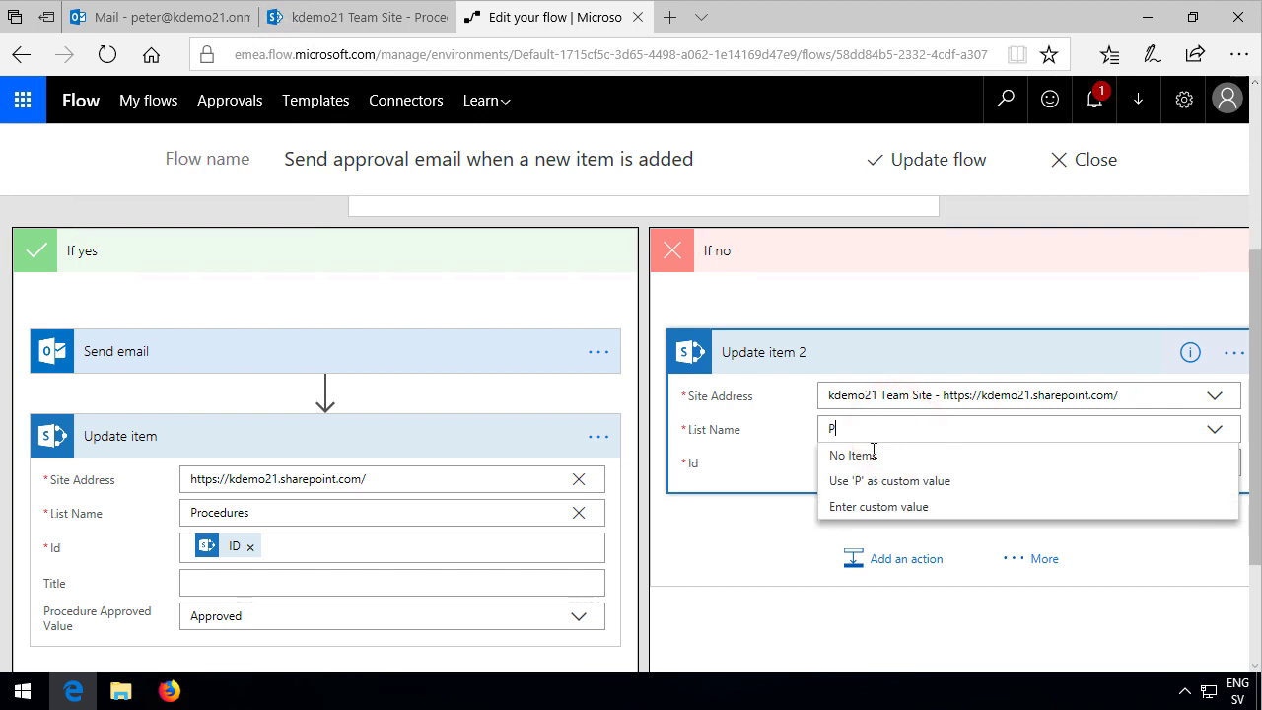
pyautogui.write('rocedures')
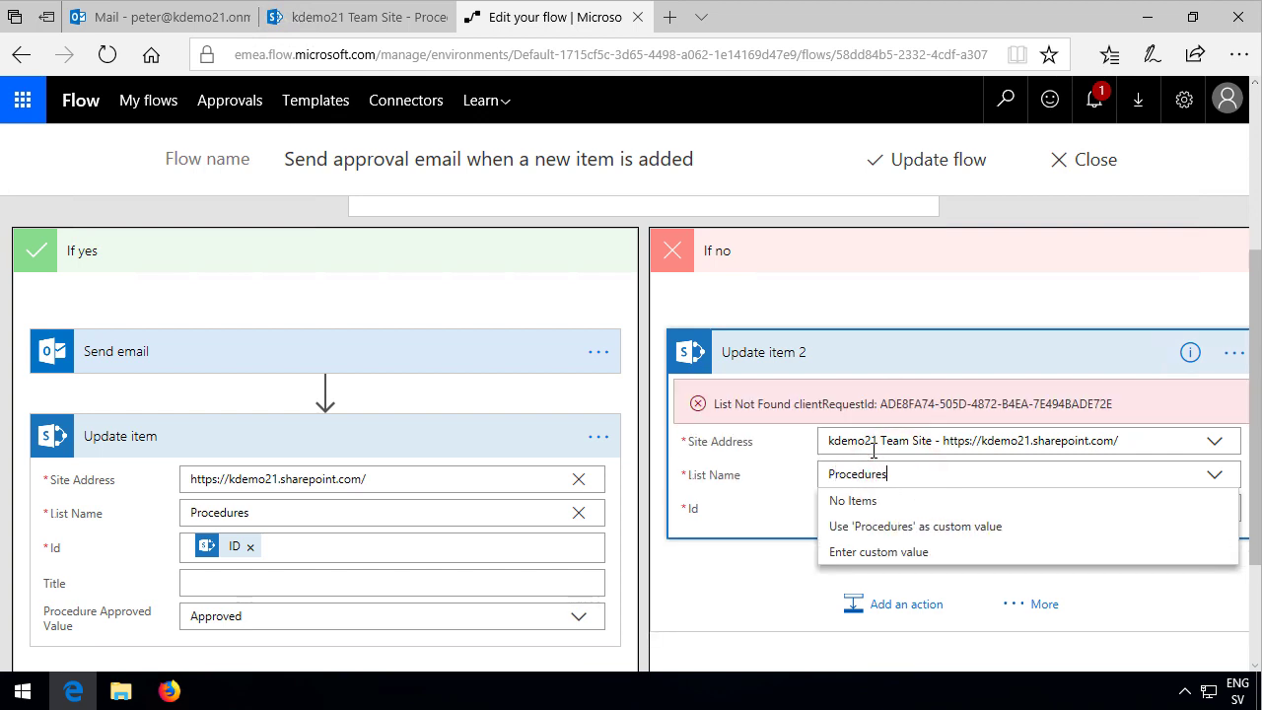
pyautogui.click(880, 481)
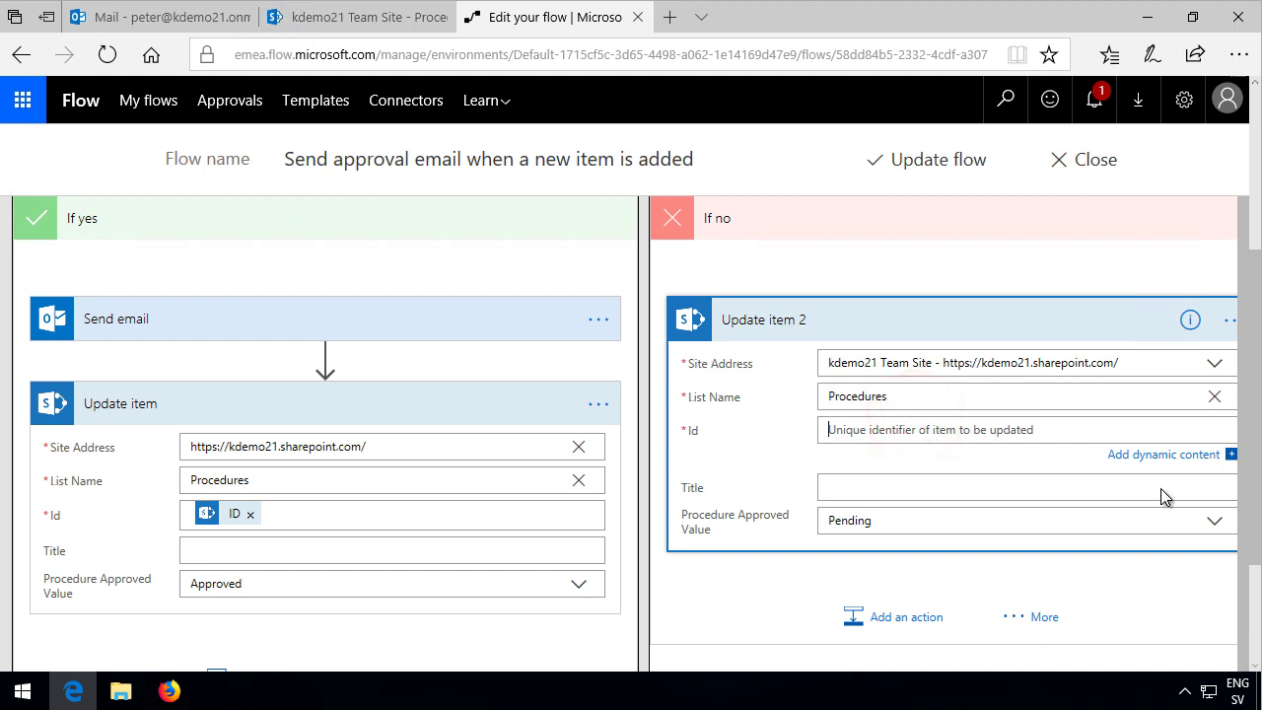
# Step: Zoom the page out to 50% and fill Update item 2's Id with the item ID
pyautogui.click(1188, 461)
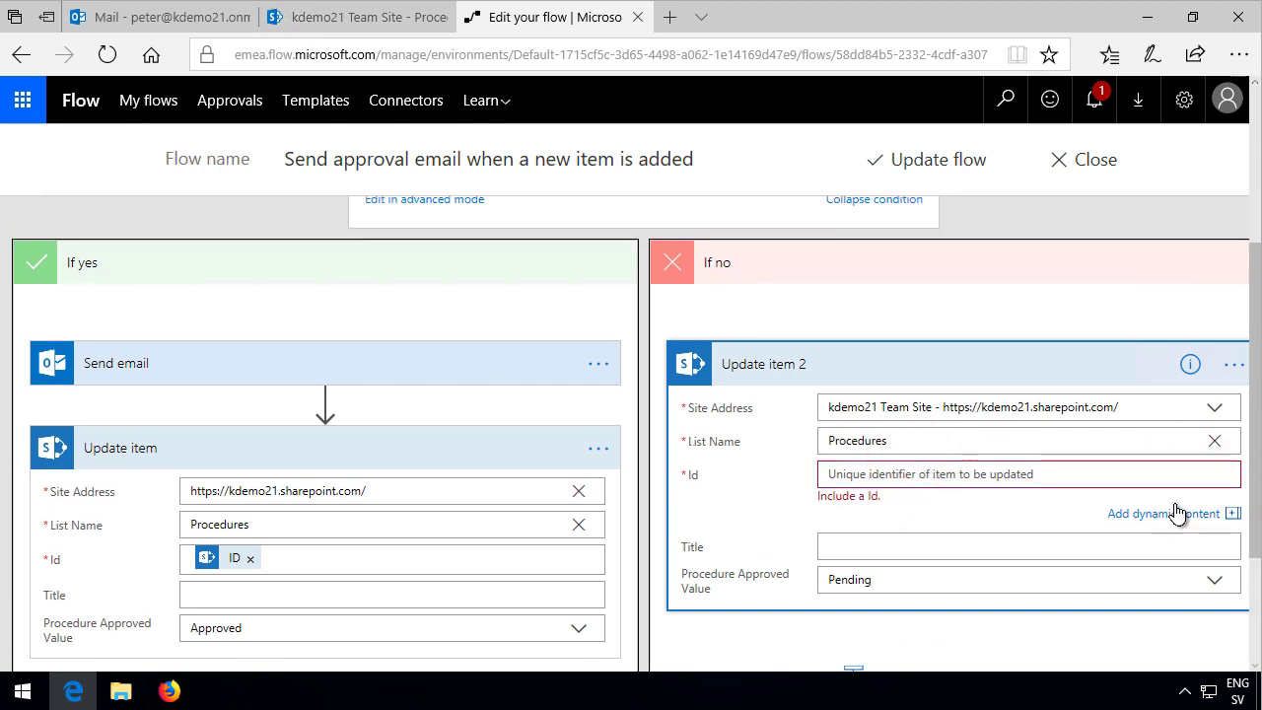
pyautogui.click(1239, 54)
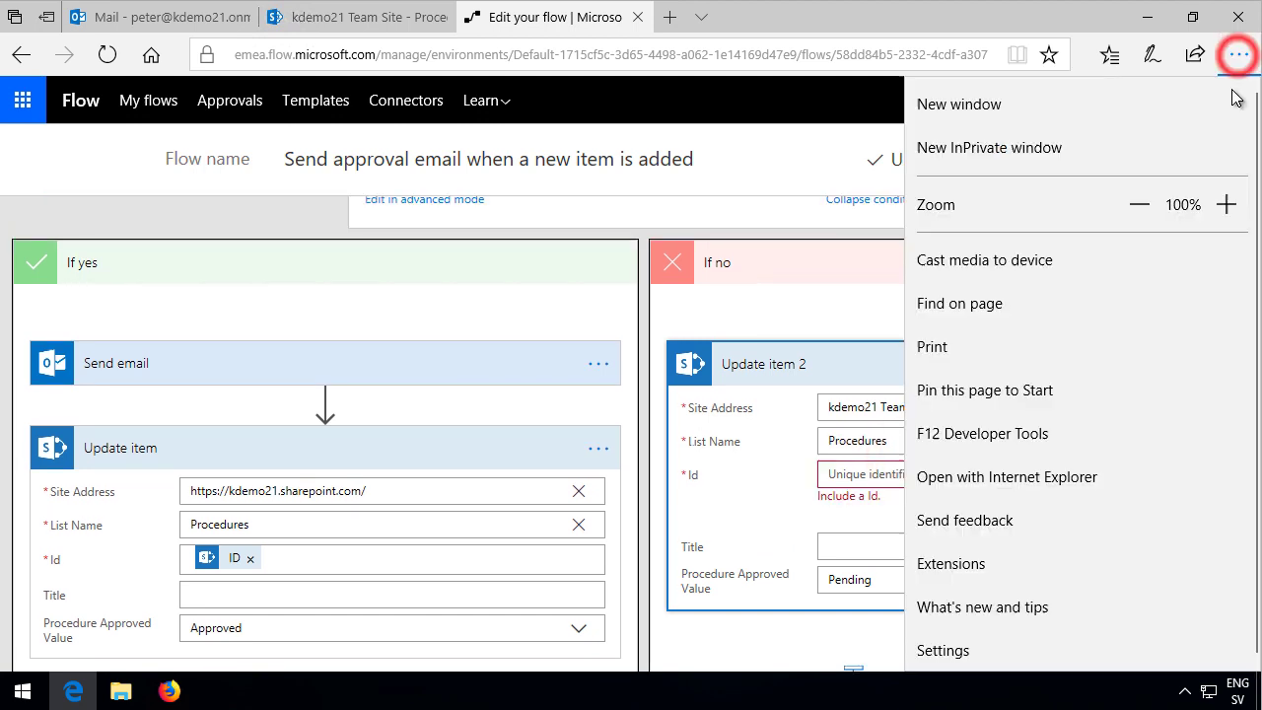
pyautogui.click(1136, 204)
pyautogui.click(1136, 204)
pyautogui.click(747, 633)
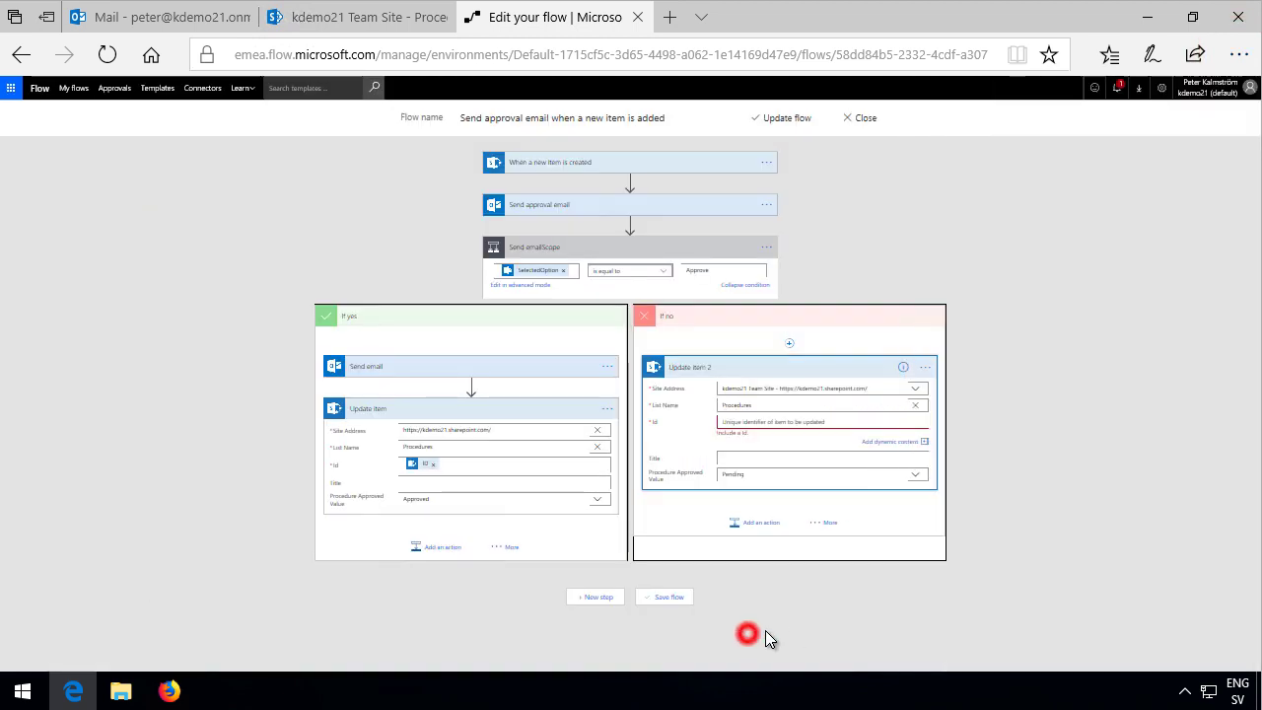
pyautogui.click(798, 421)
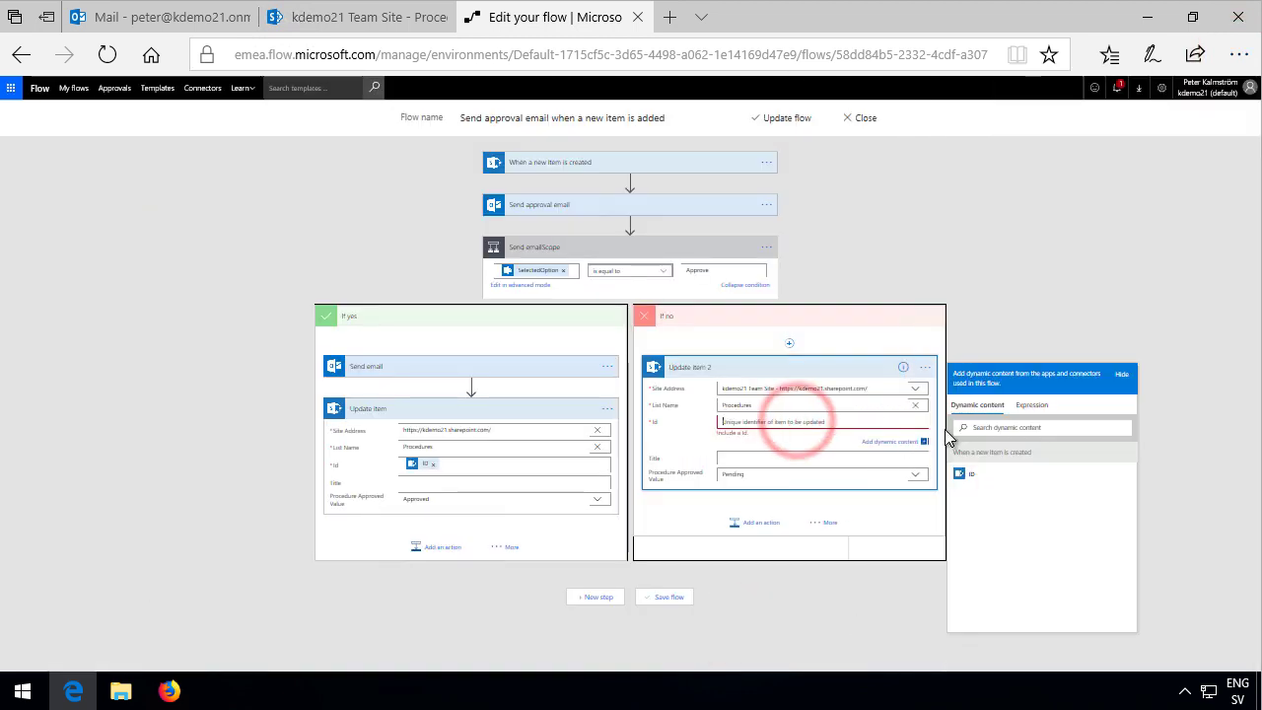
pyautogui.click(972, 474)
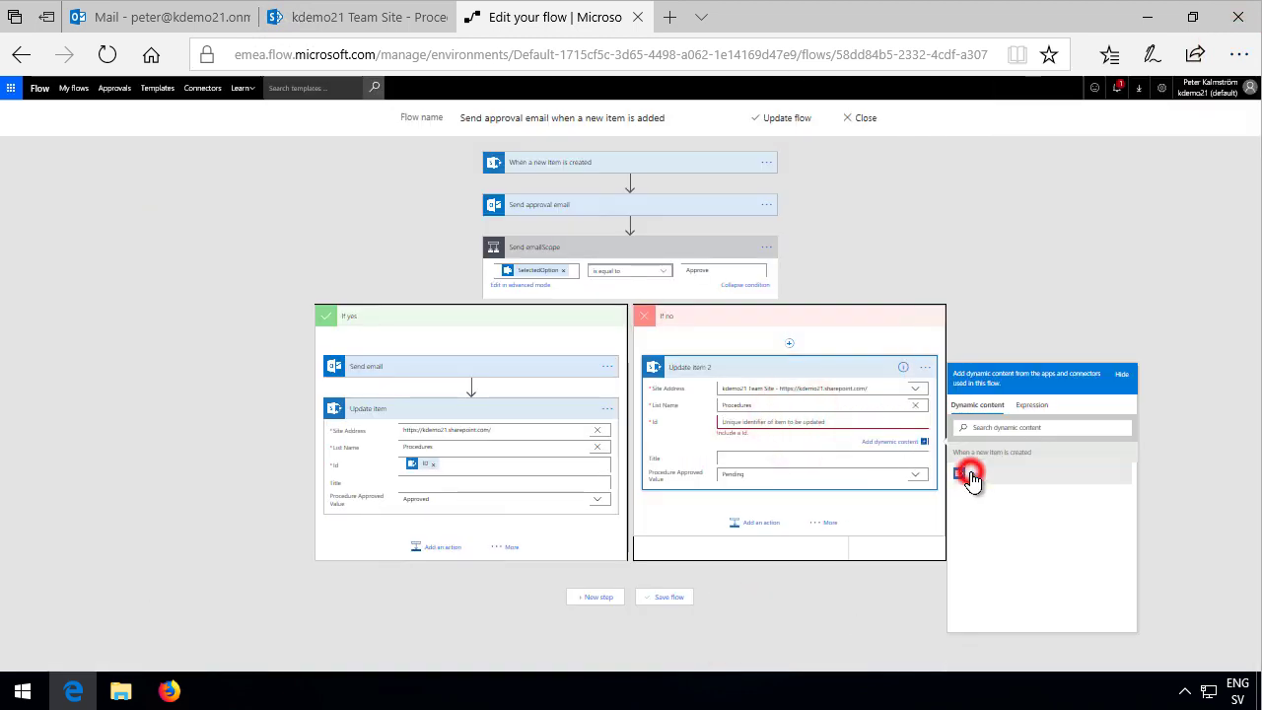
# Step: Set Procedure Approved Value to Rejected and restore the page zoom to 100%
pyautogui.click(756, 468)
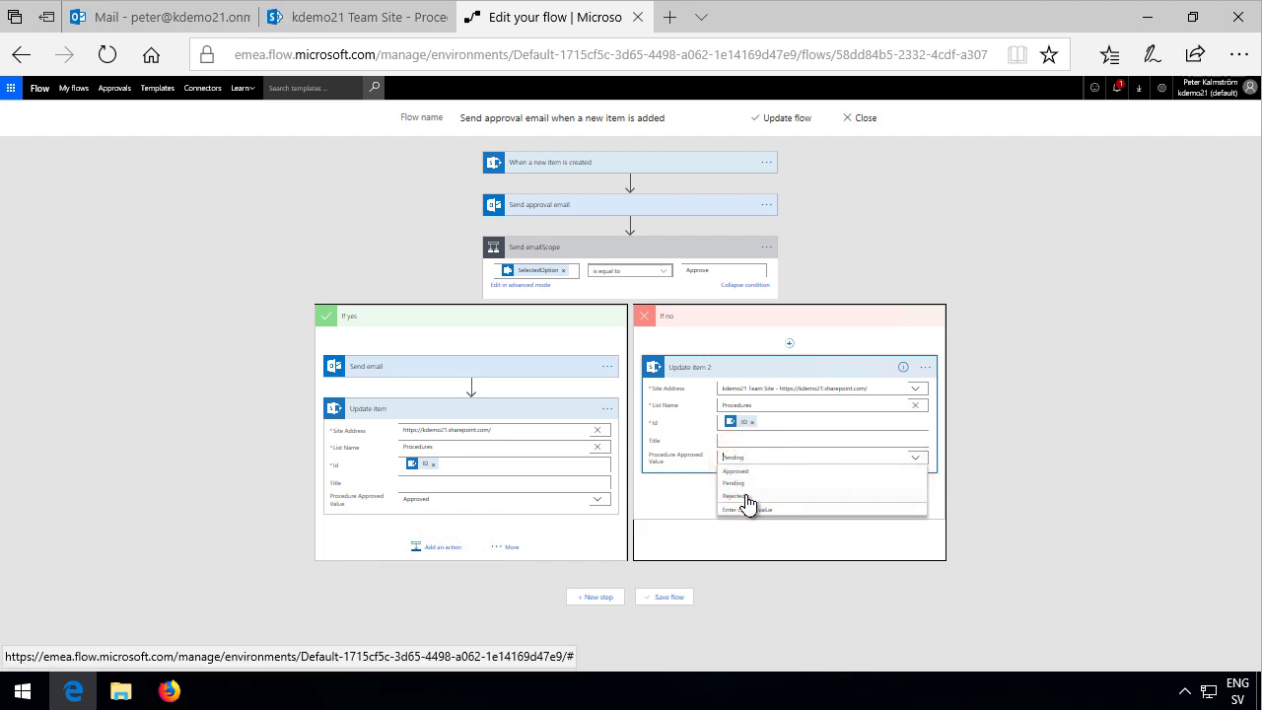
pyautogui.click(747, 497)
pyautogui.click(1240, 54)
pyautogui.click(1226, 204)
pyautogui.click(1226, 204)
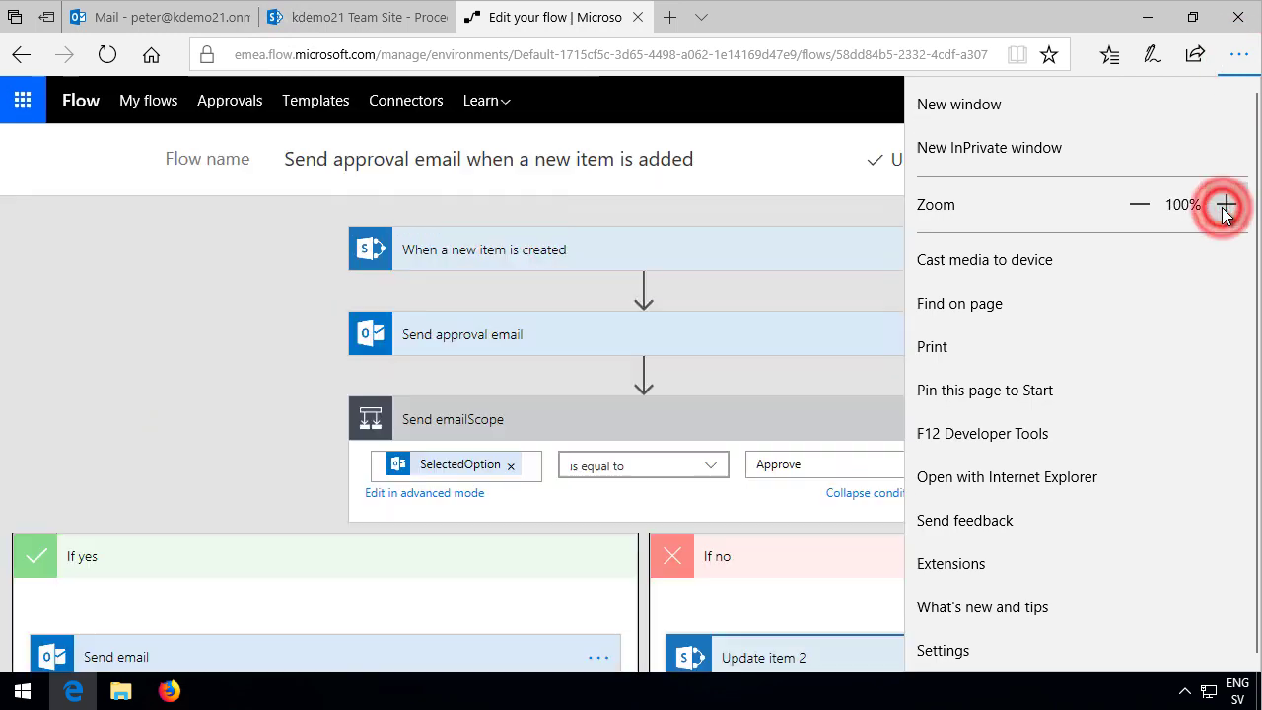
pyautogui.click(254, 463)
# Step: Review the condition branches and save the updated flow
pyautogui.scroll(-3, 964, 508)
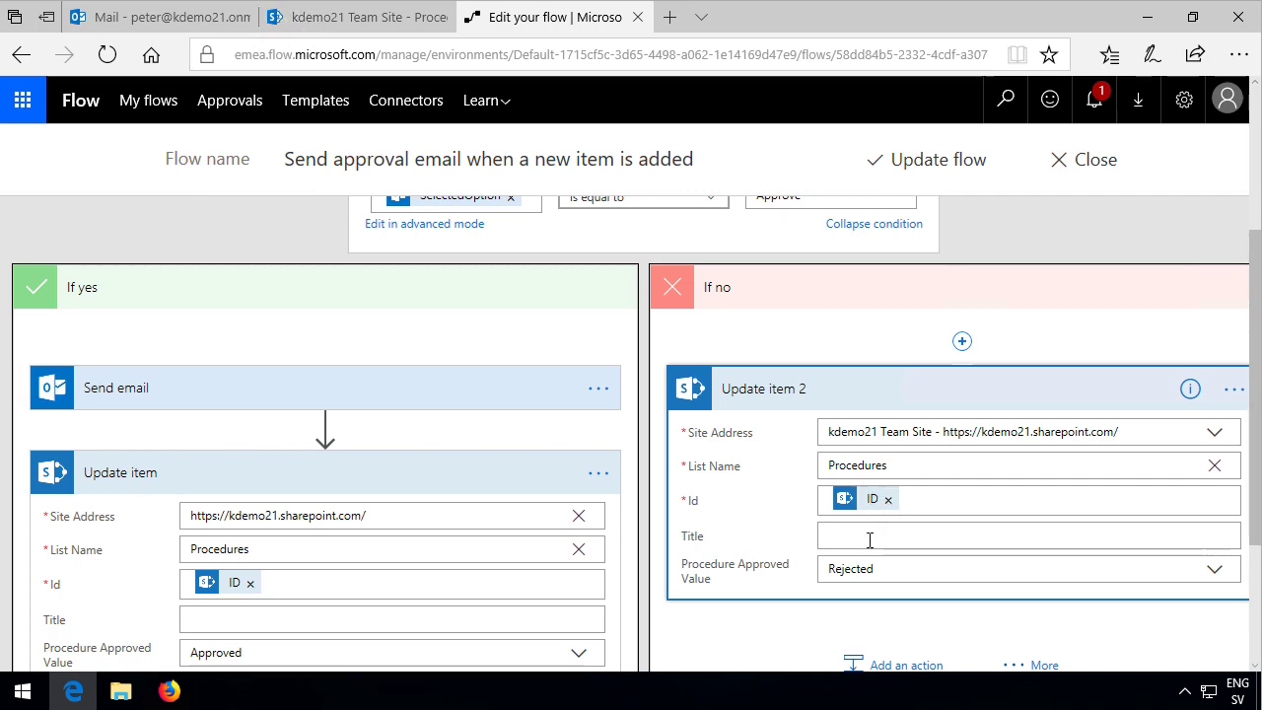
pyautogui.scroll(-3, 952, 562)
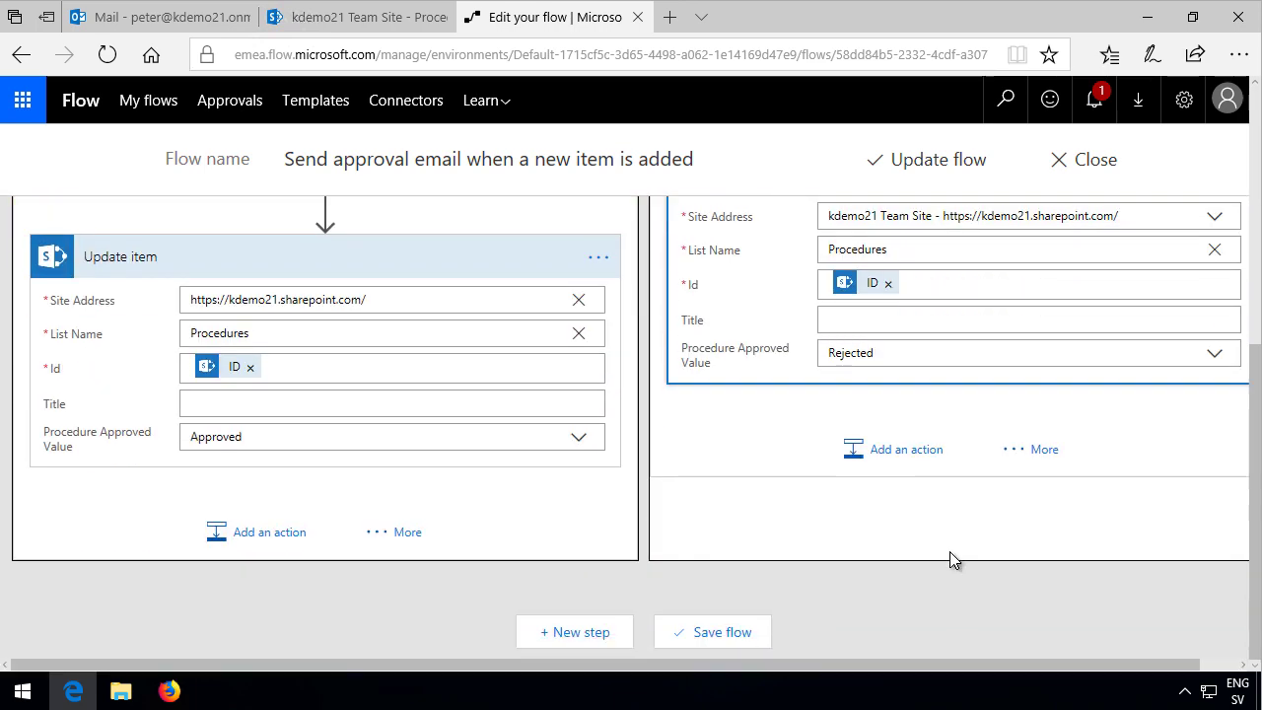
pyautogui.scroll(8, 951, 560)
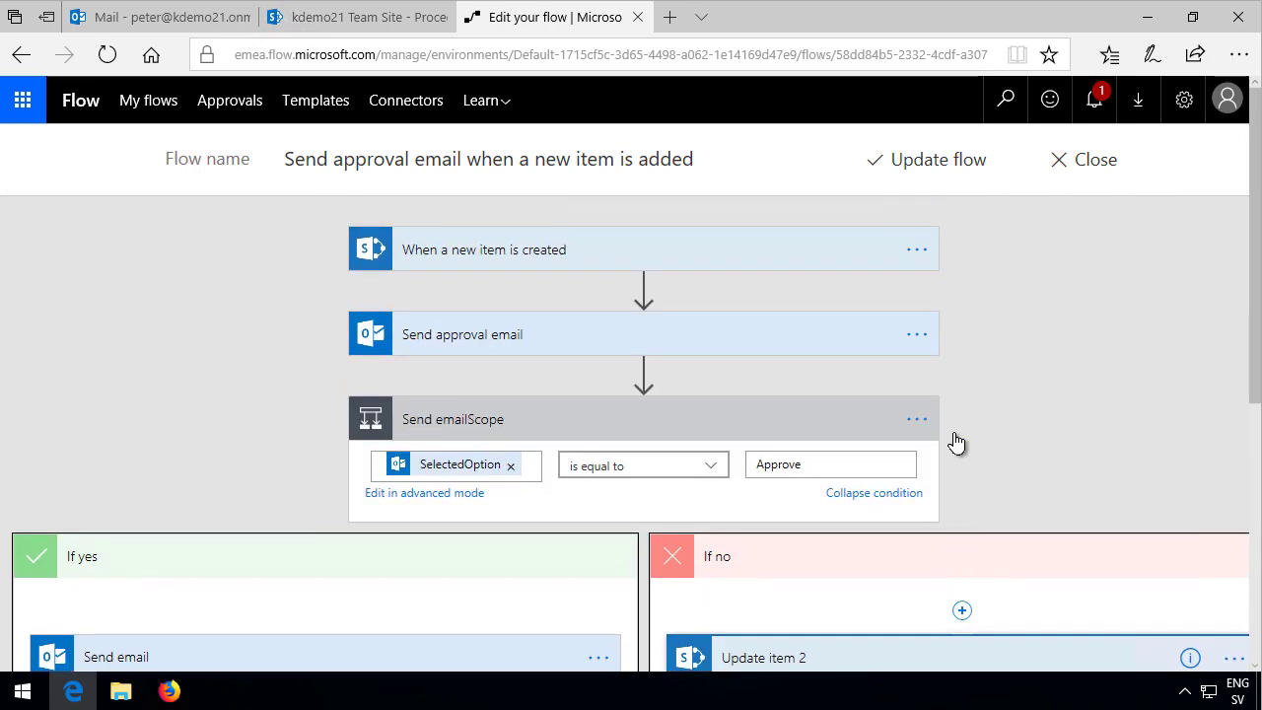
pyautogui.click(929, 163)
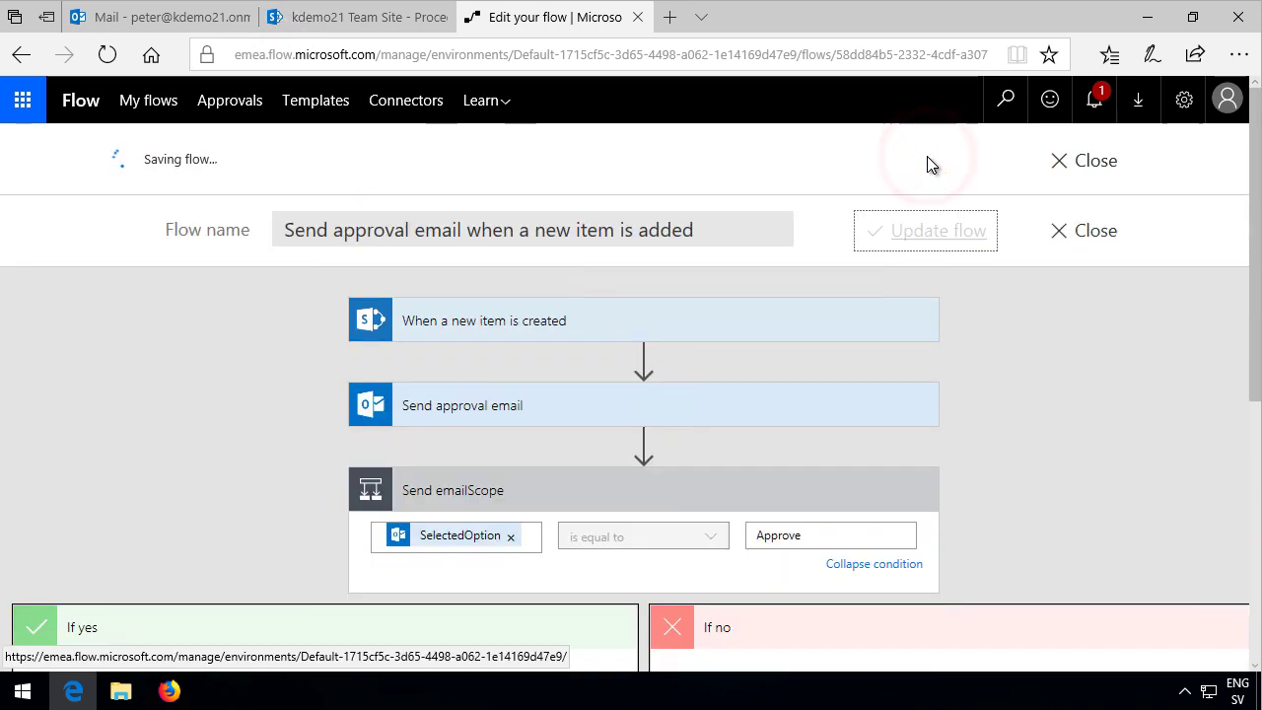
# Step: Finish the flow edit and upload Reuters.docx into the SharePoint Procedures library
pyautogui.click(1105, 162)
pyautogui.click(168, 690)
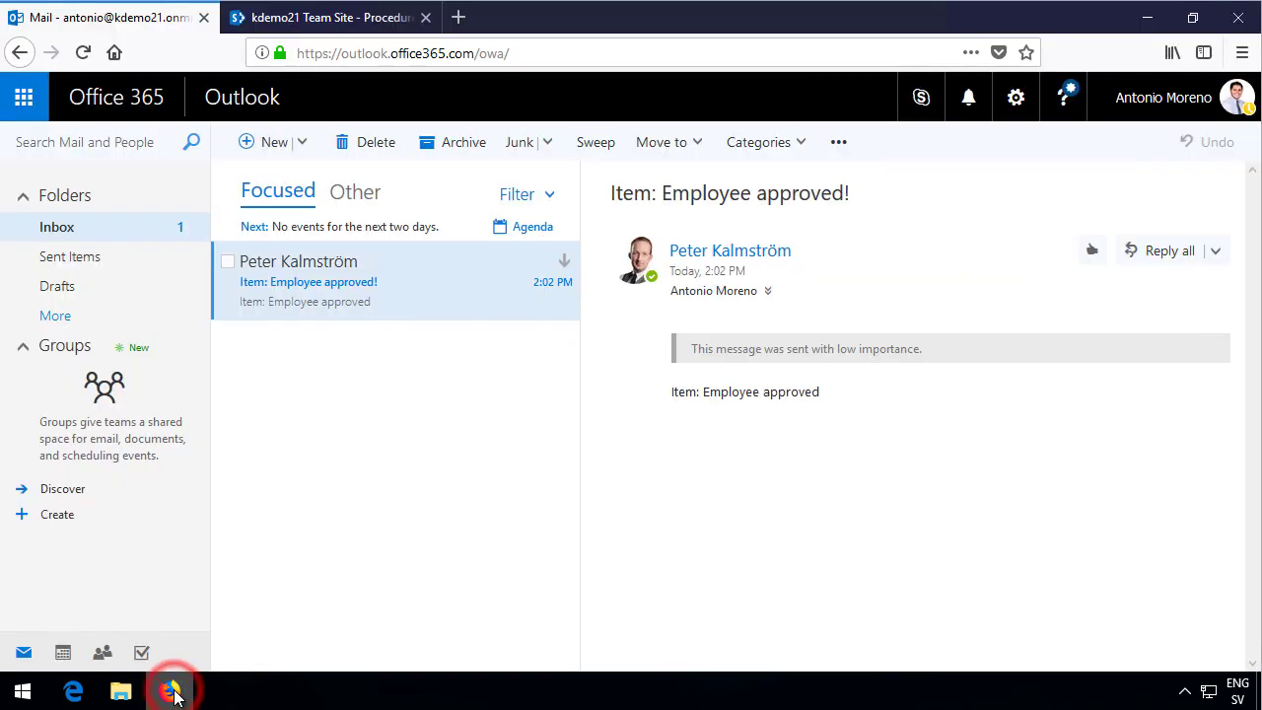
pyautogui.click(318, 17)
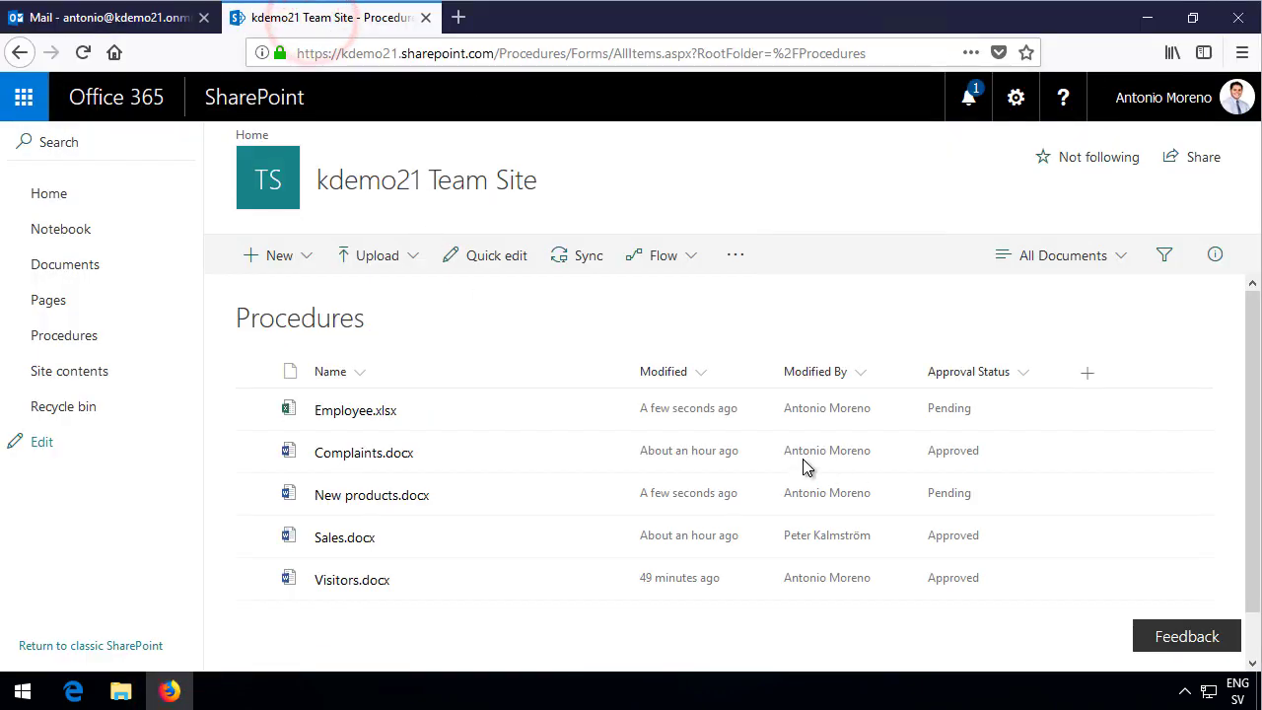
pyautogui.click(378, 257)
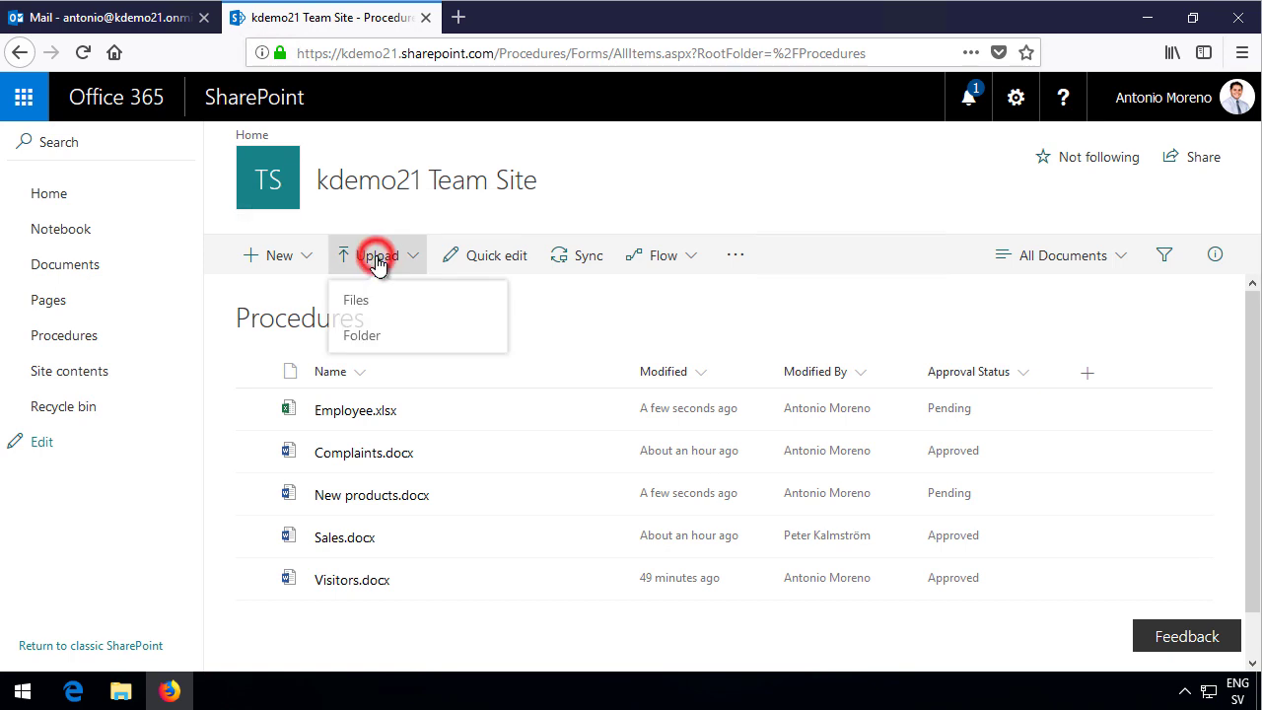
pyautogui.click(398, 313)
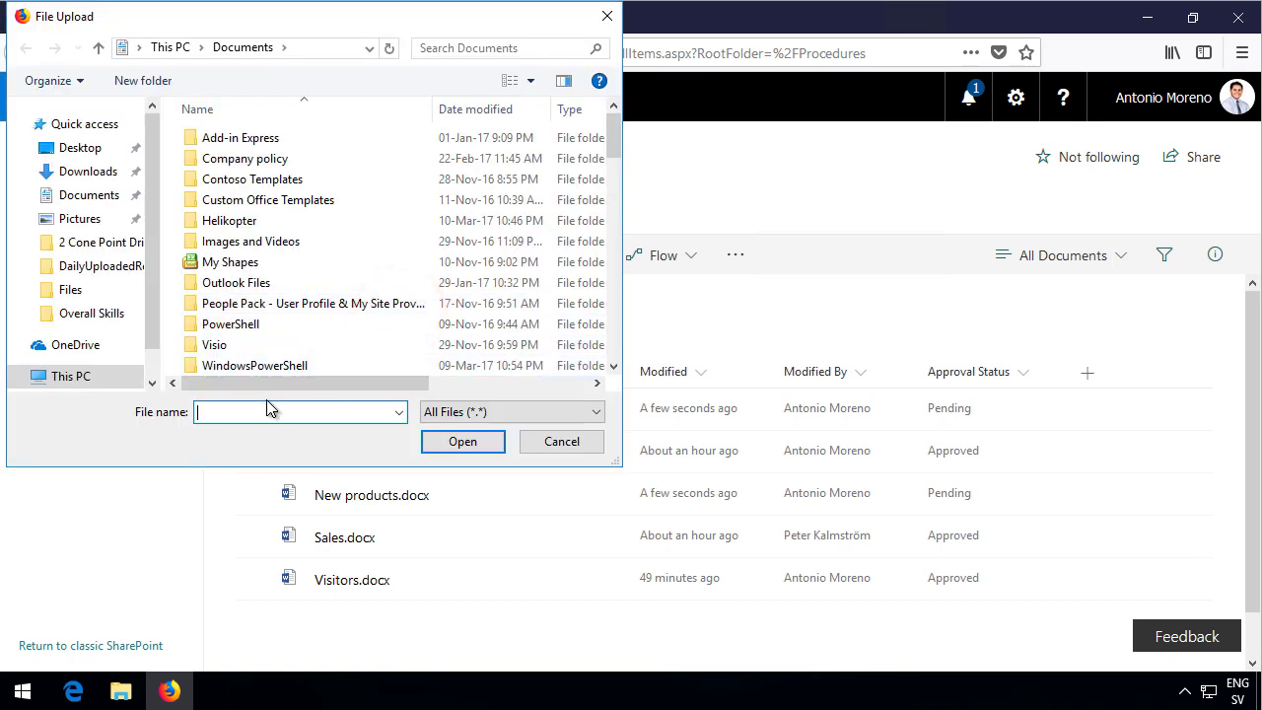
pyautogui.write('r')
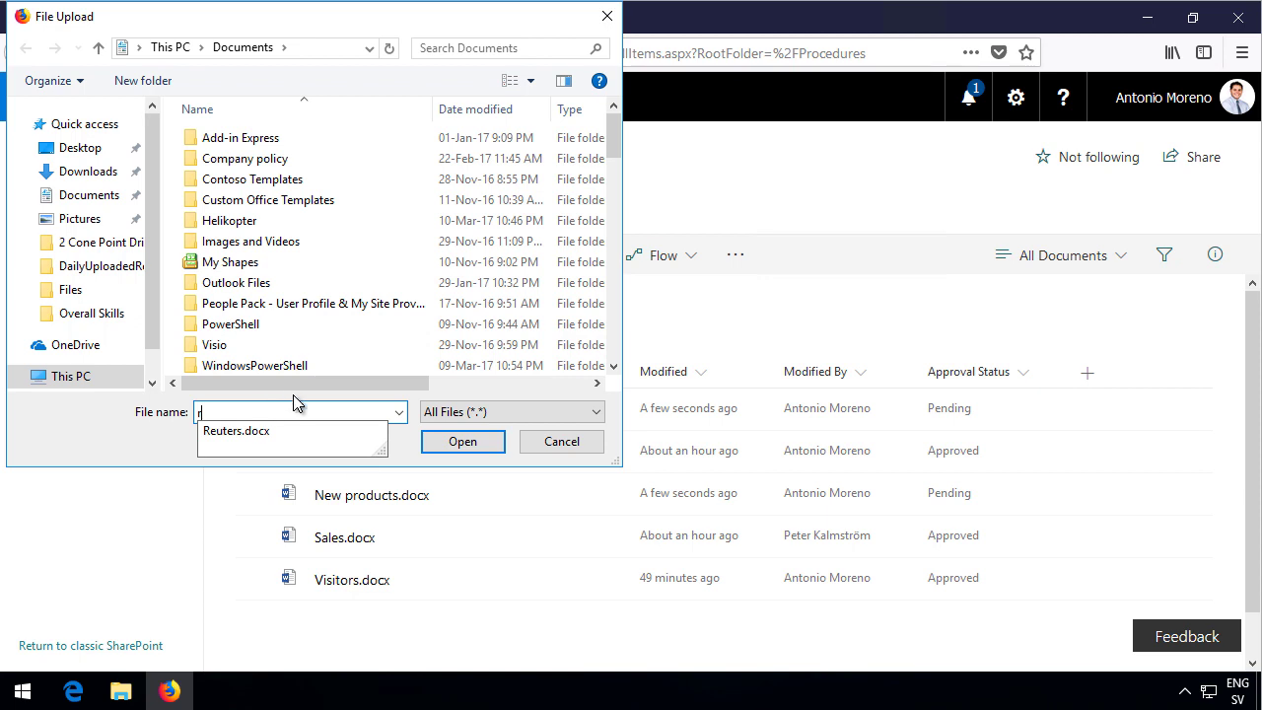
pyautogui.click(226, 431)
pyautogui.click(455, 441)
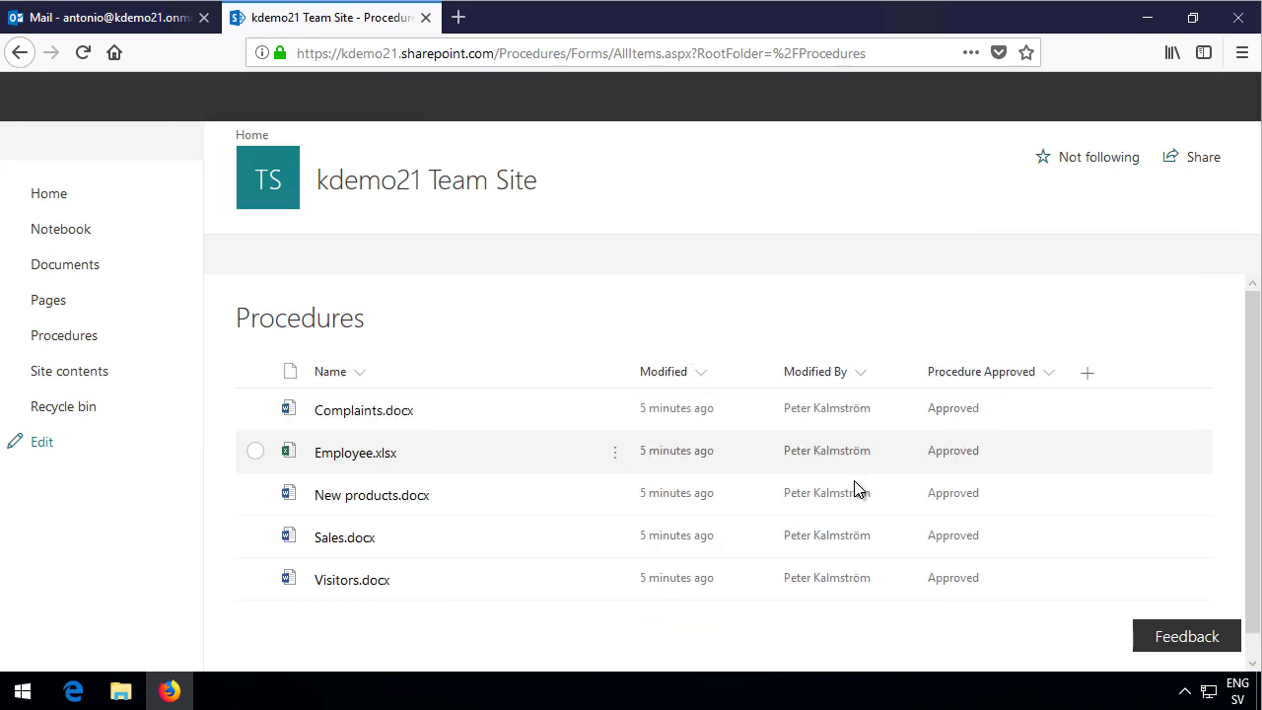
# Step: Switch Procedures to the 'All Documents - including non-approved' view showing Reuters as Pending
pyautogui.click(1119, 258)
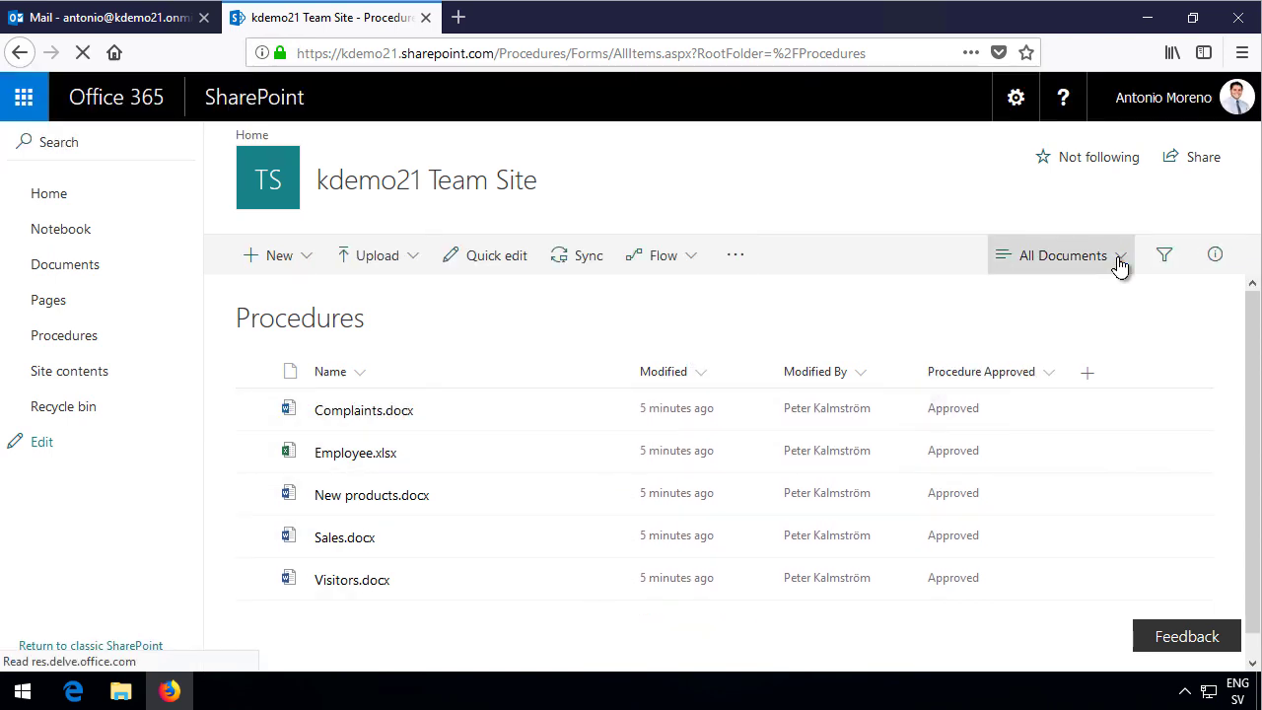
pyautogui.click(1124, 260)
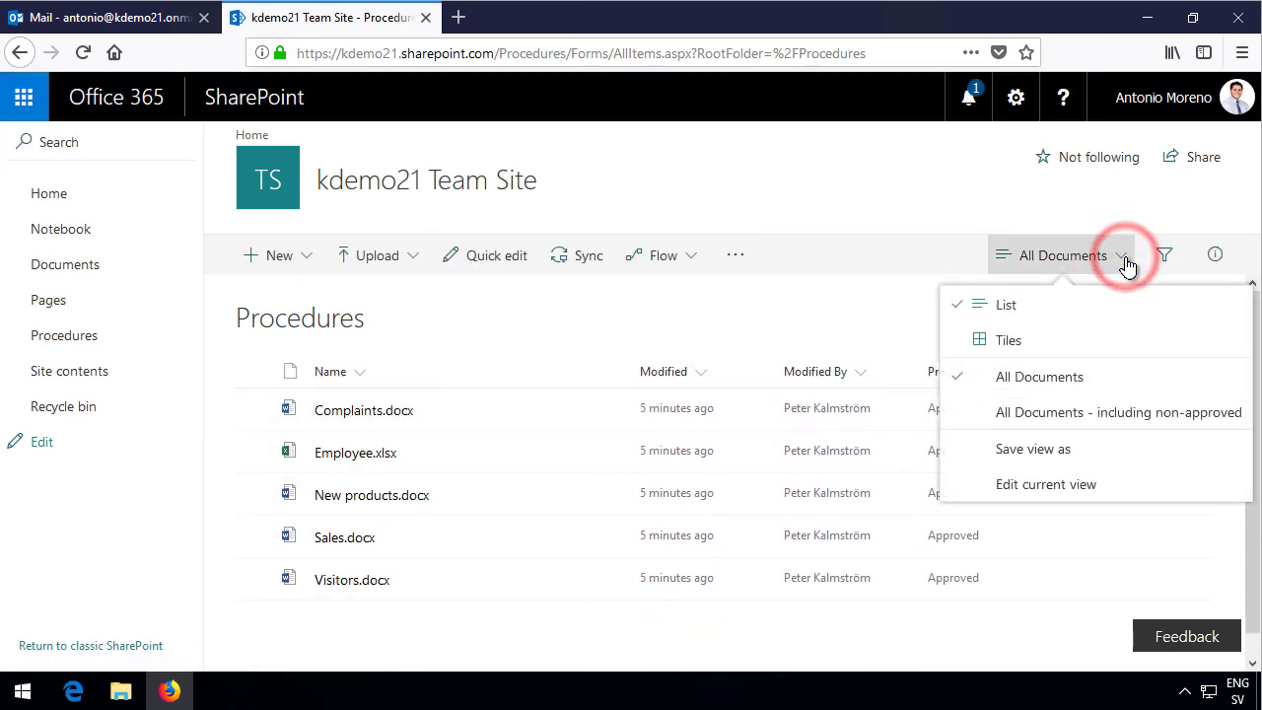
pyautogui.click(1059, 418)
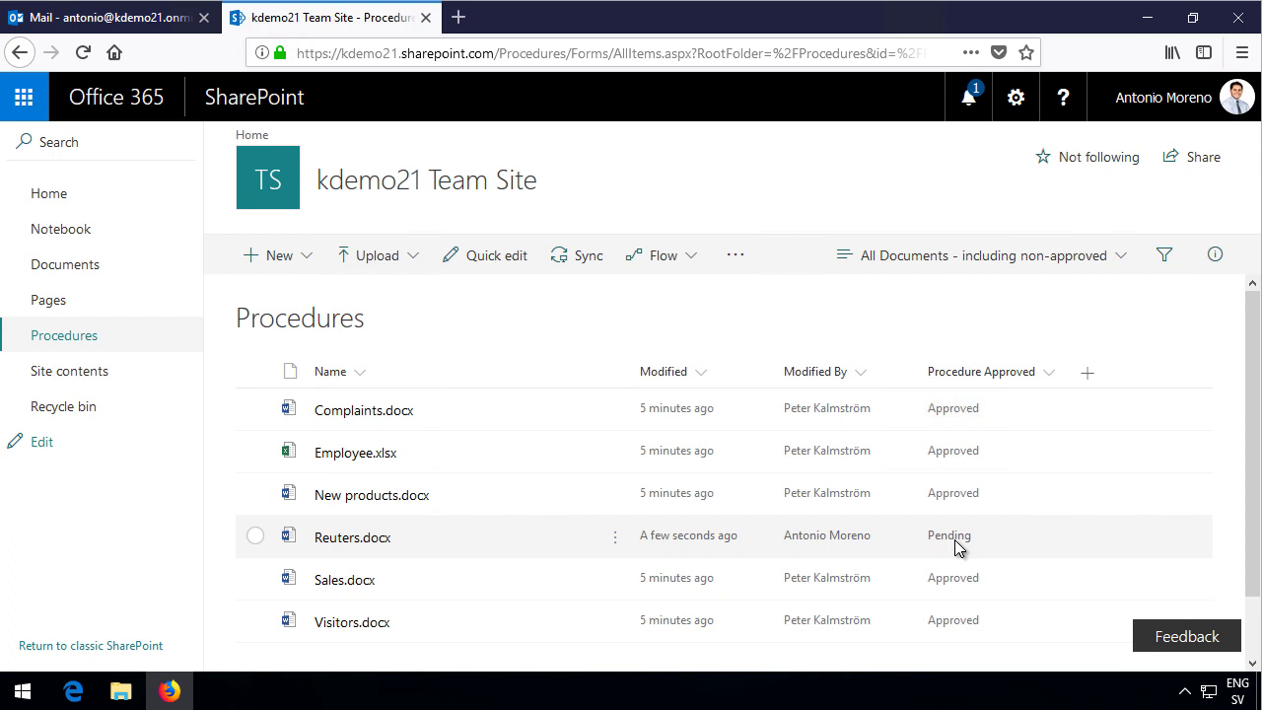
# Step: Reject the 'Approval Request: Reuters' message in the Outlook inbox, then return to SharePoint
pyautogui.click(74, 693)
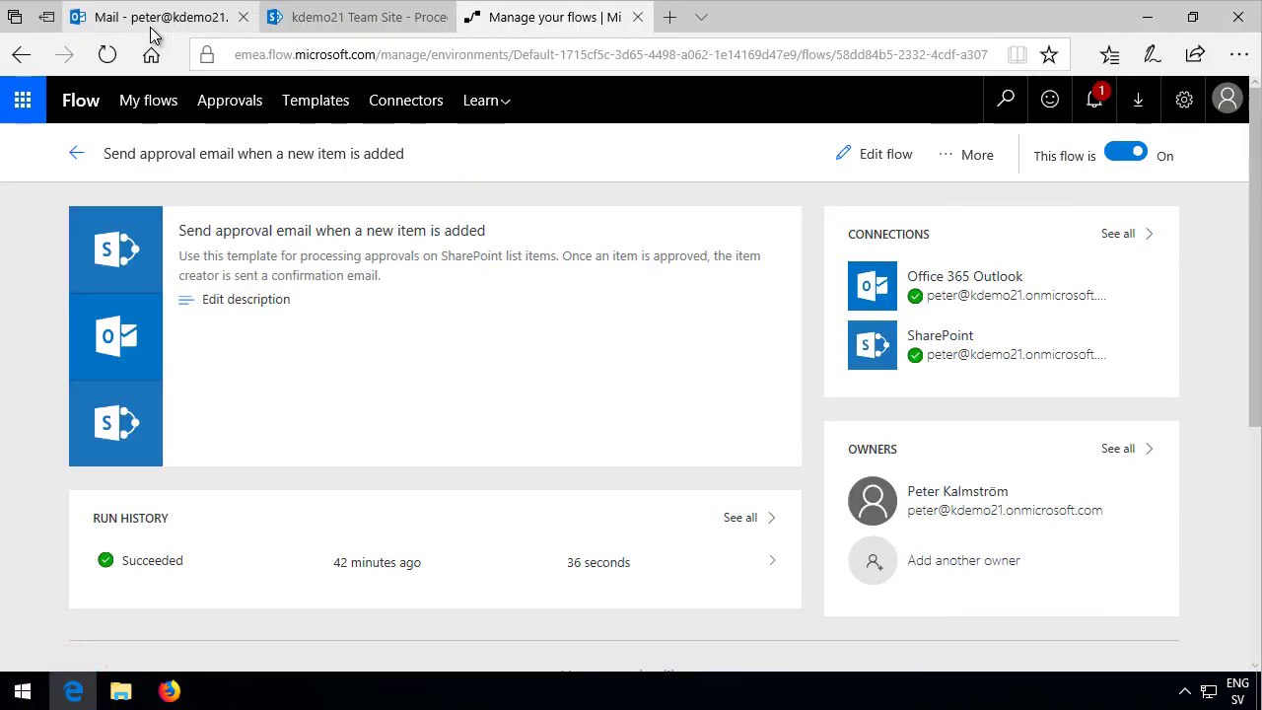
pyautogui.click(150, 25)
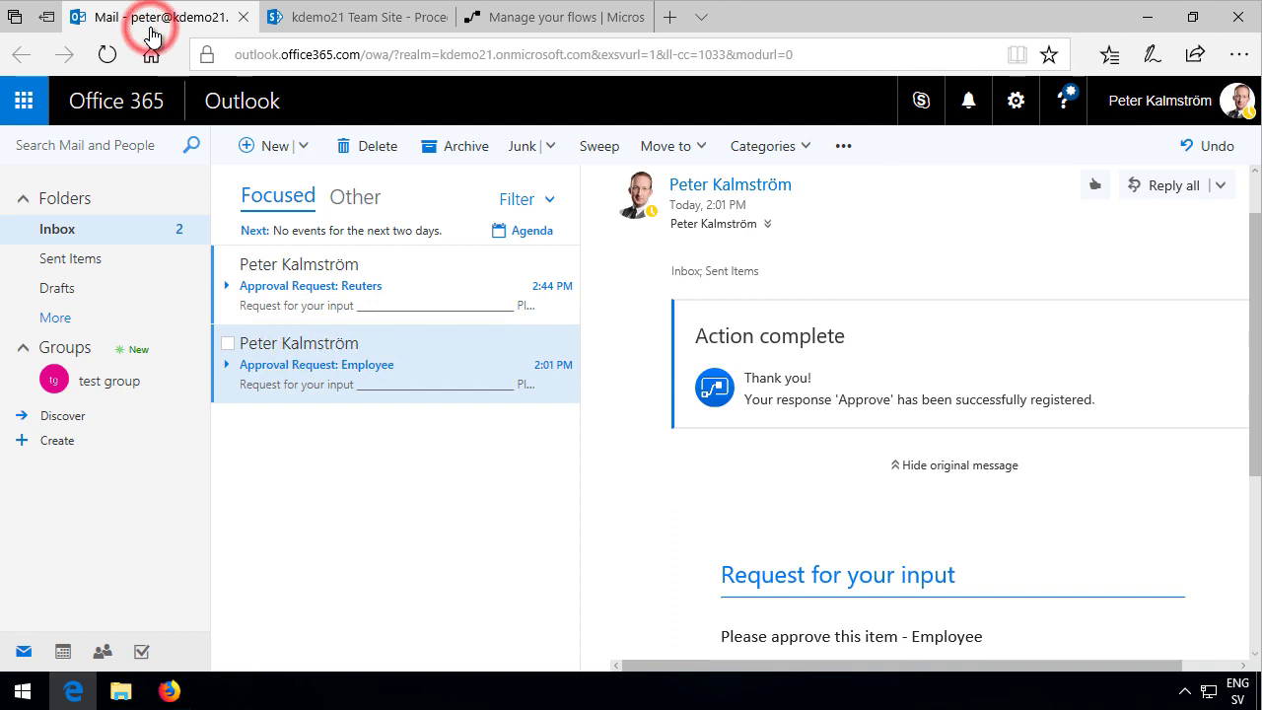
pyautogui.click(342, 298)
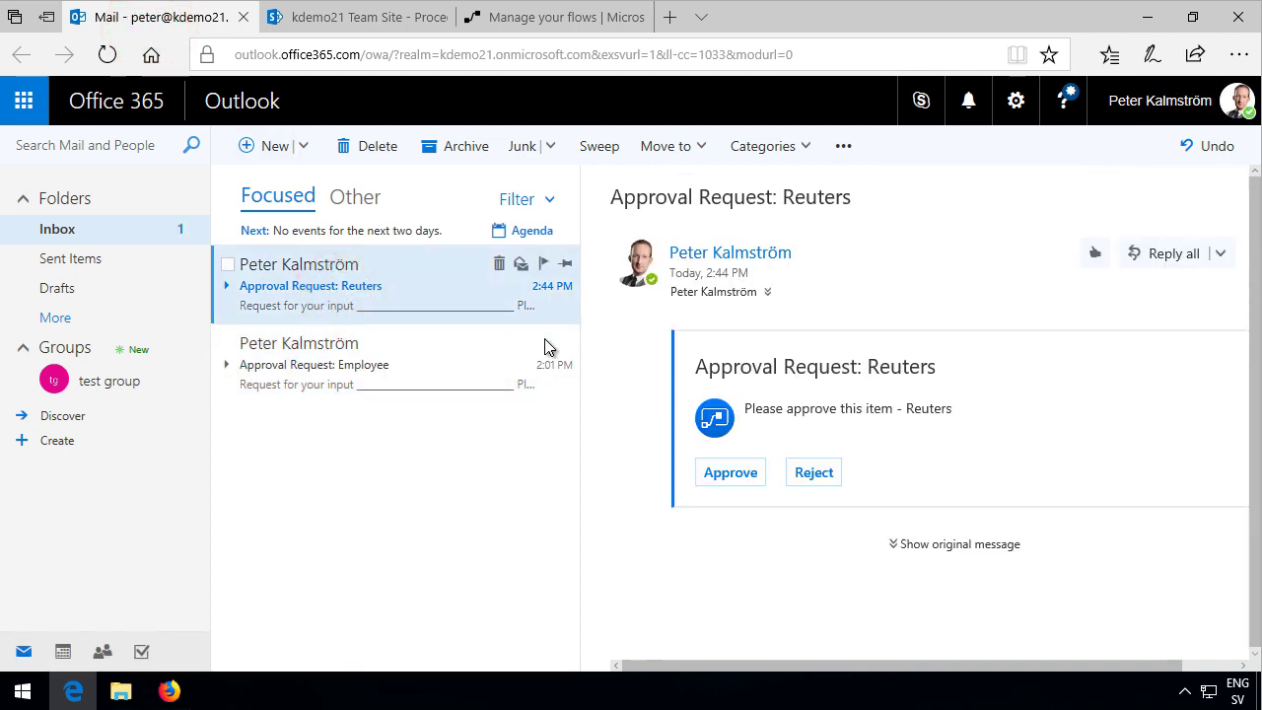
pyautogui.click(814, 475)
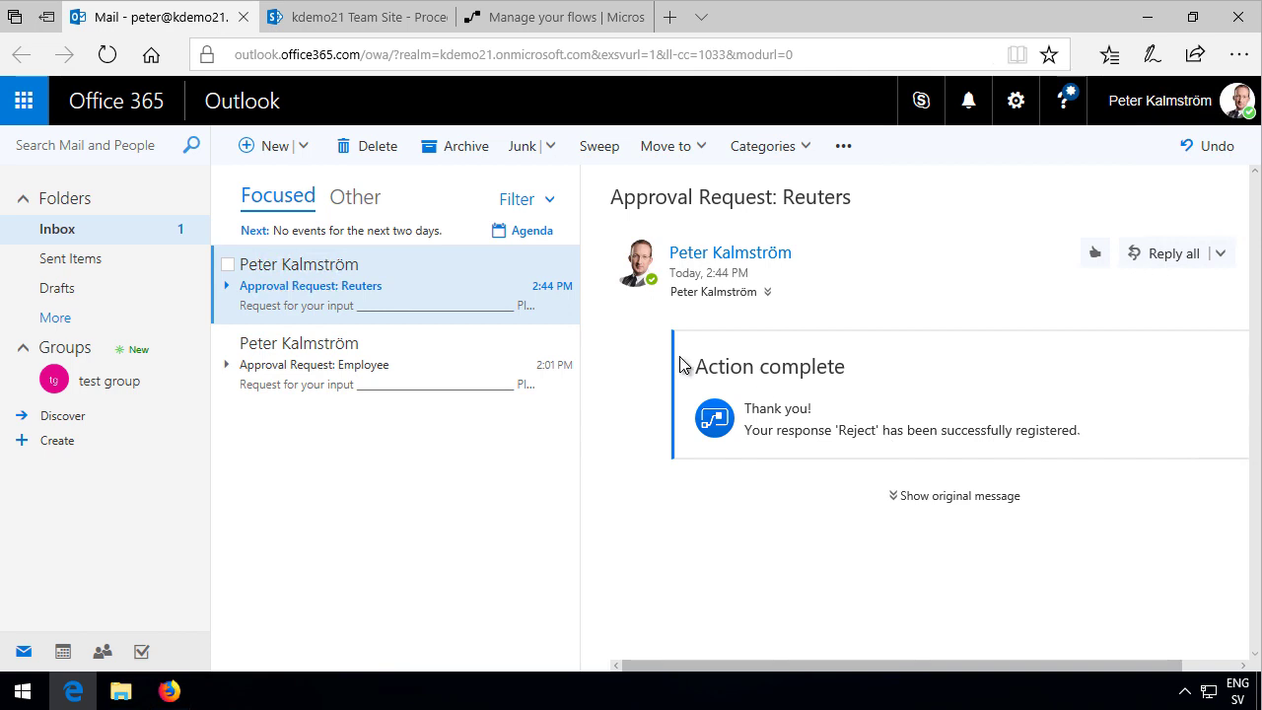
pyautogui.click(347, 20)
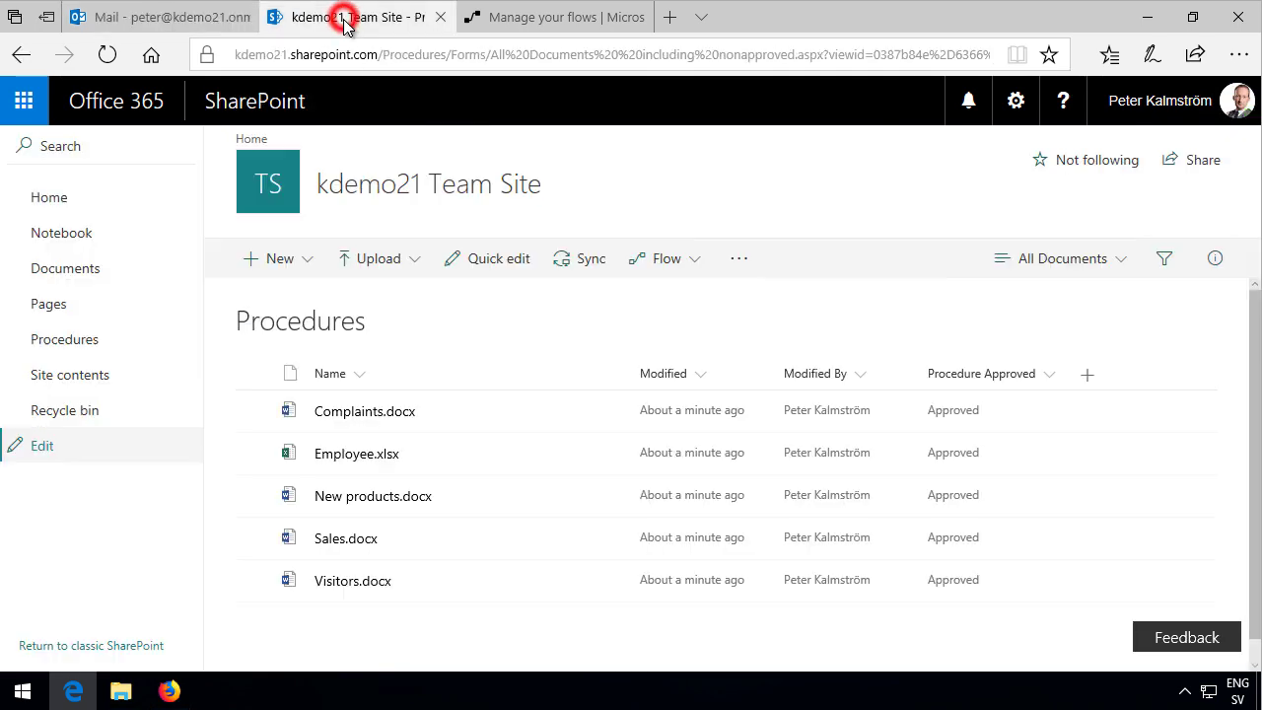
# Step: Reload Procedures, pick the 'All Documents - including non-approved' view, and select the Rejected Reuters.docx
pyautogui.click(109, 55)
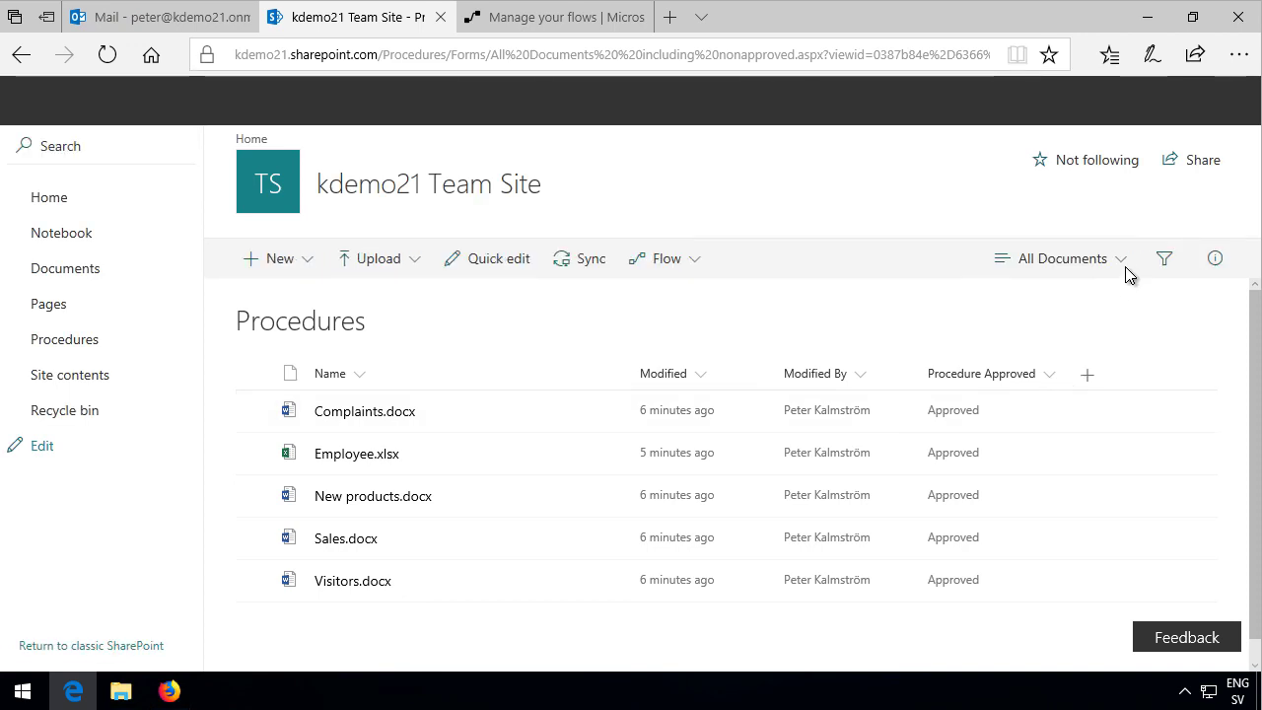
pyautogui.click(1126, 266)
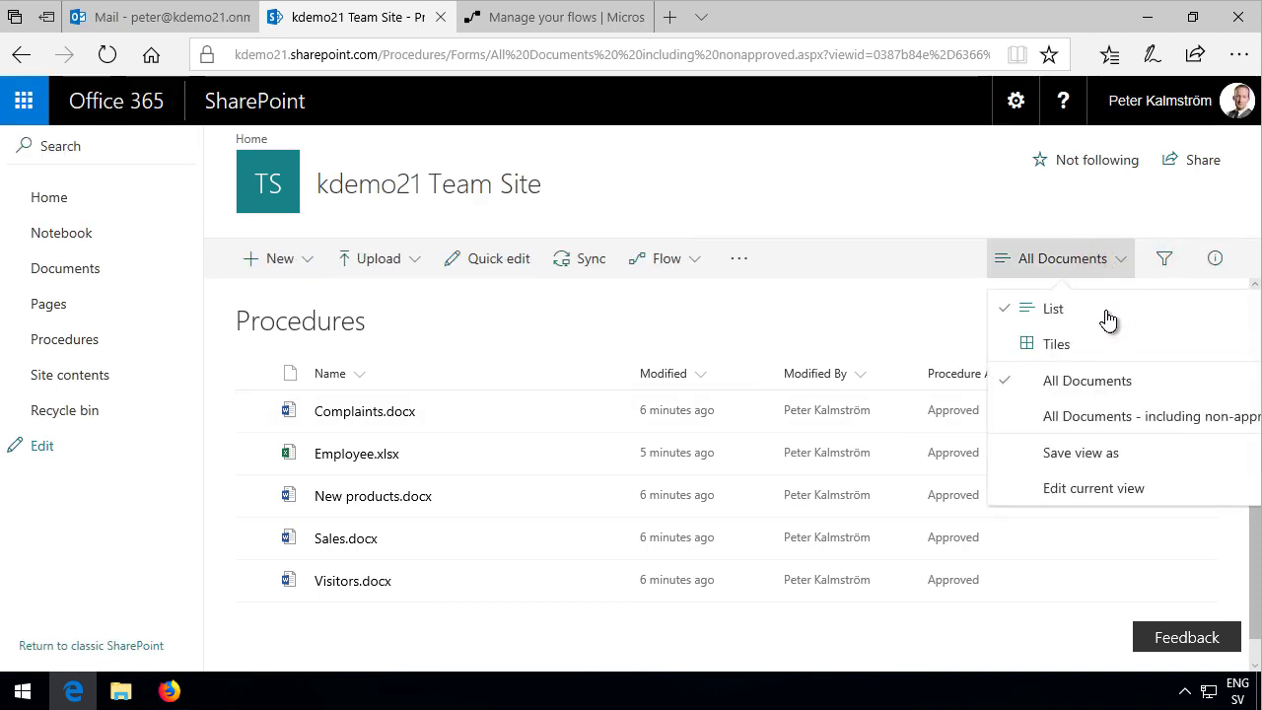
pyautogui.click(1106, 422)
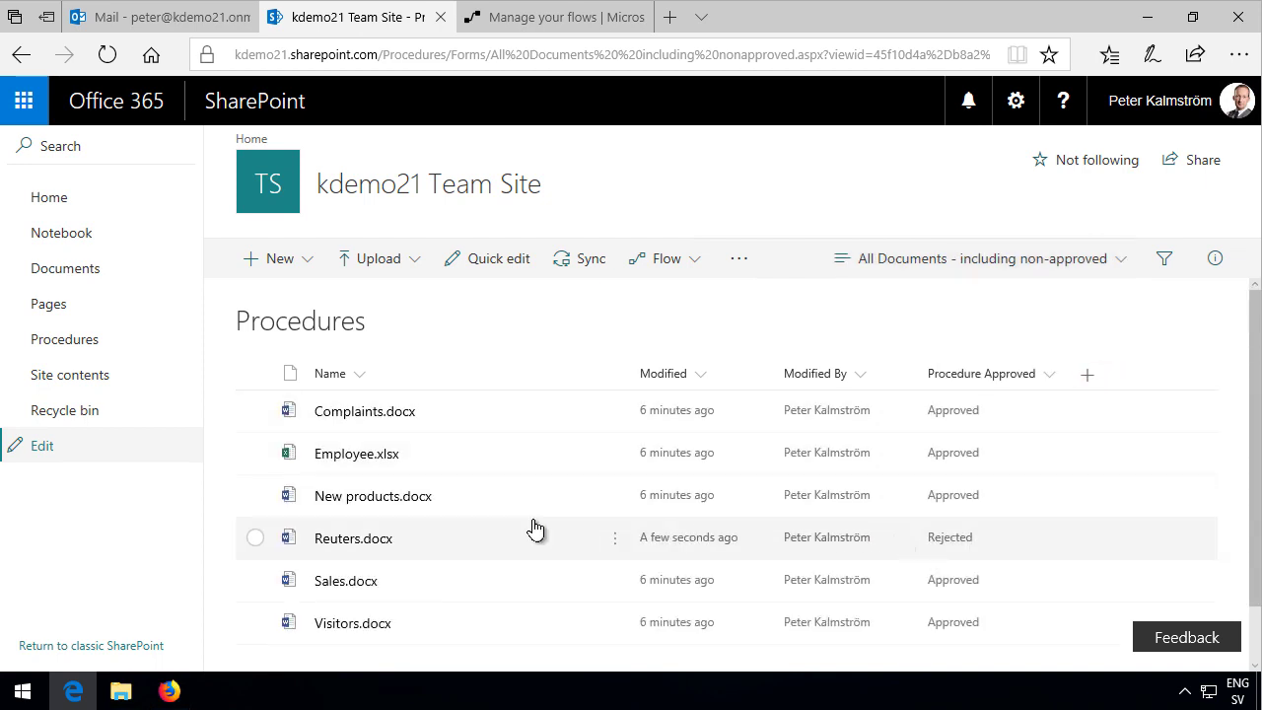
pyautogui.click(484, 537)
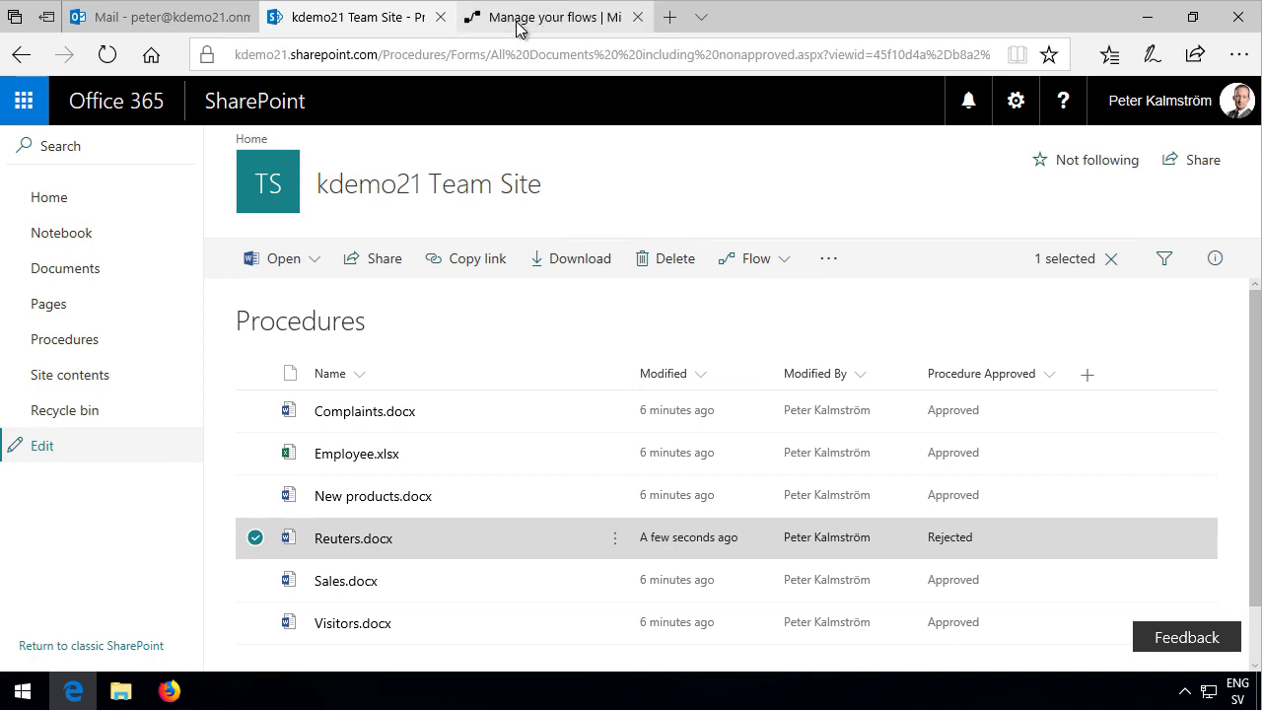
pyautogui.moveTo(517, 27)
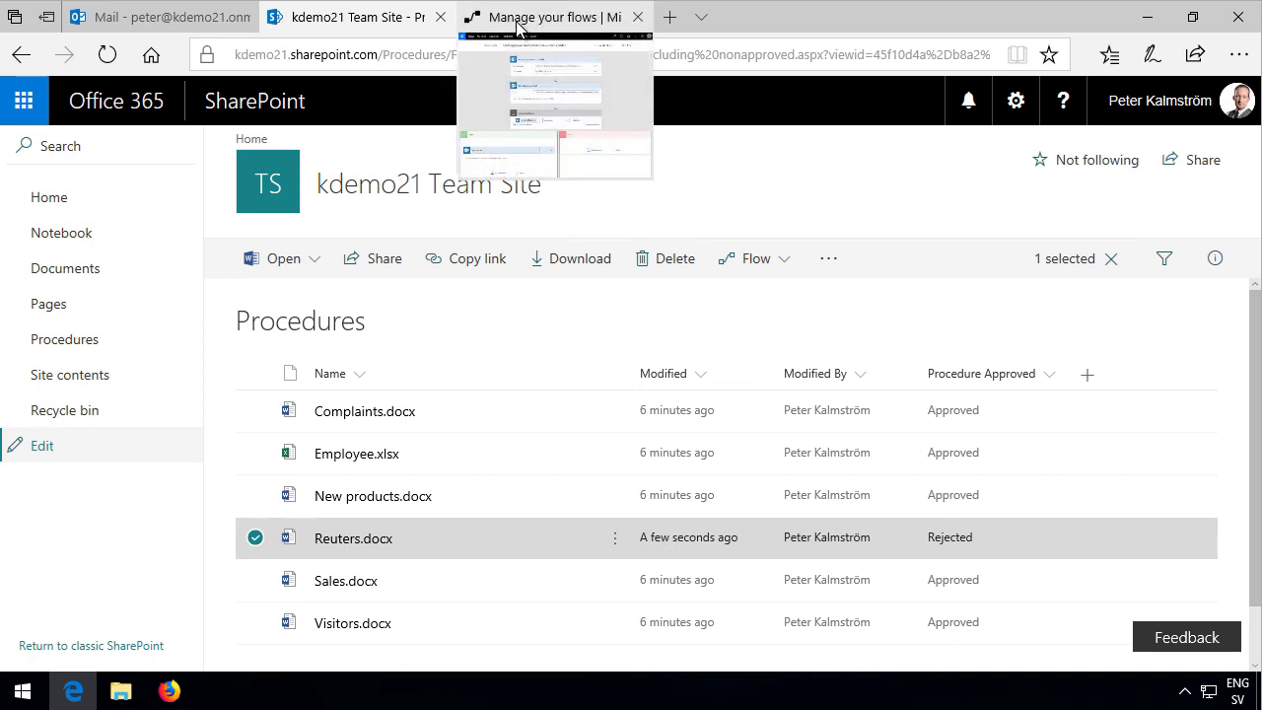